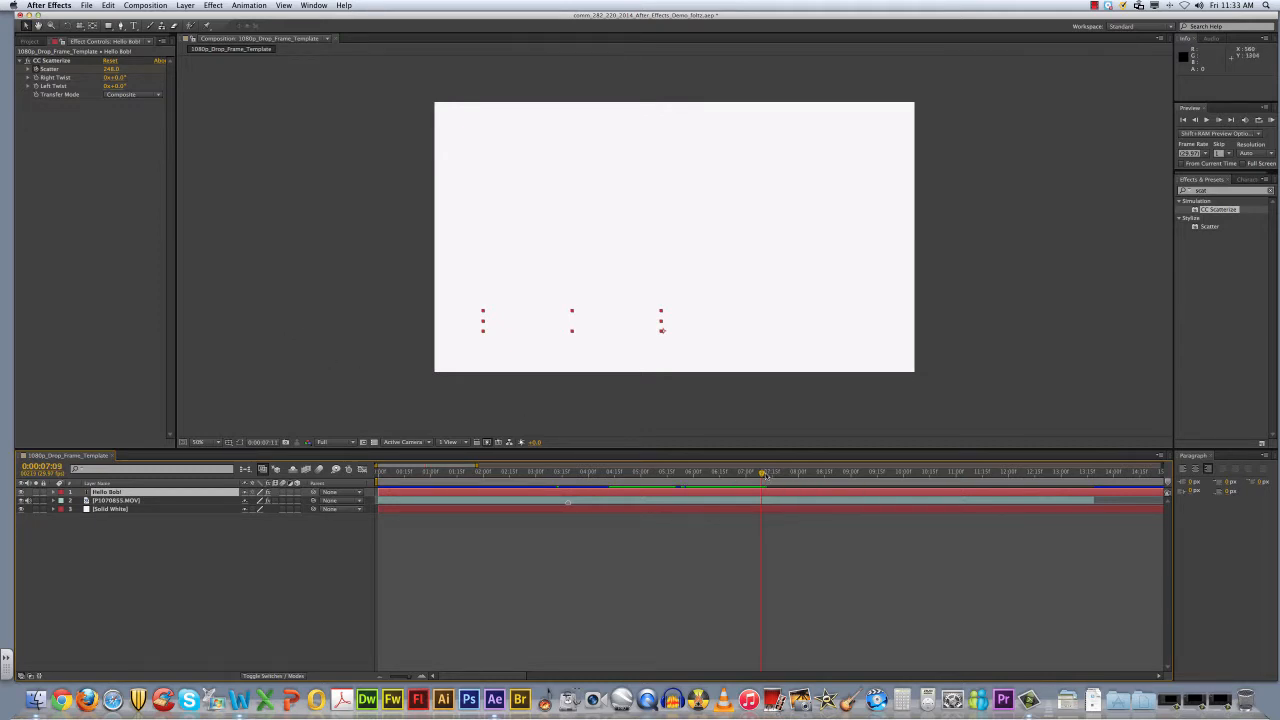
# Step: Show the composition's full length in the timeline and scrub through the animation to examine where it ends
pyautogui.moveTo(766, 472); pyautogui.dragTo(376, 485)
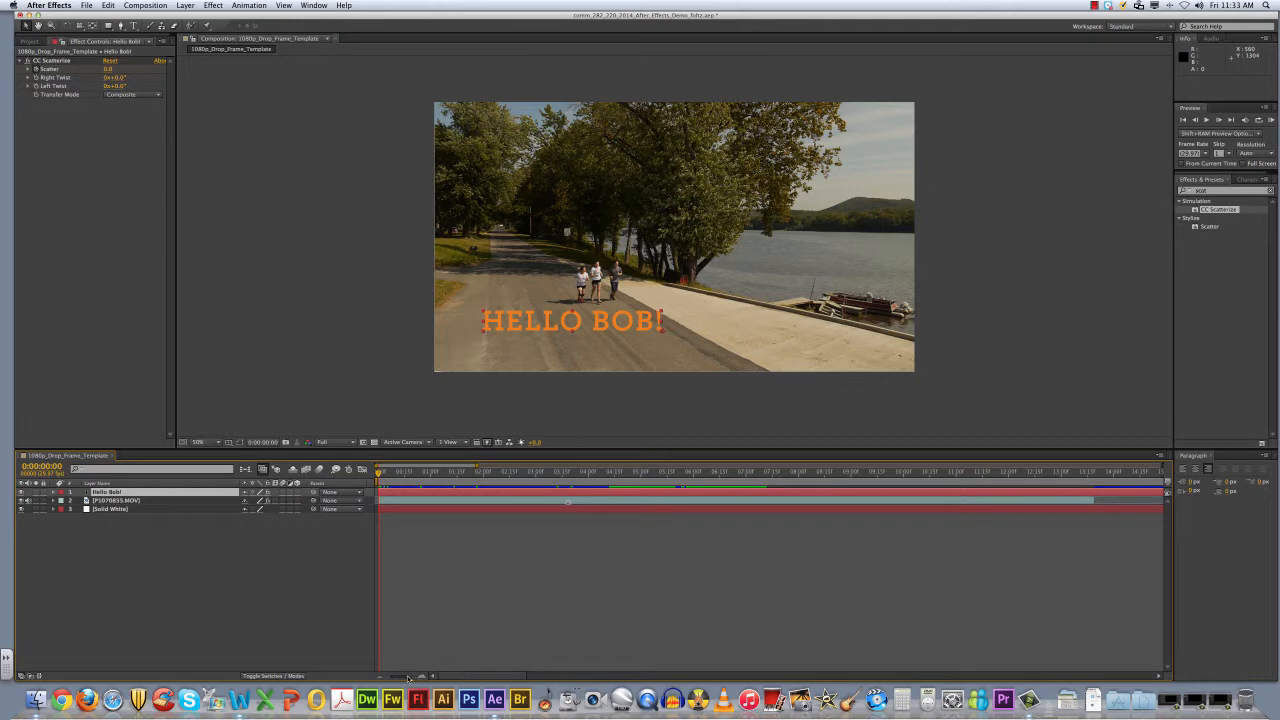
pyautogui.moveTo(409, 679); pyautogui.dragTo(395, 679)
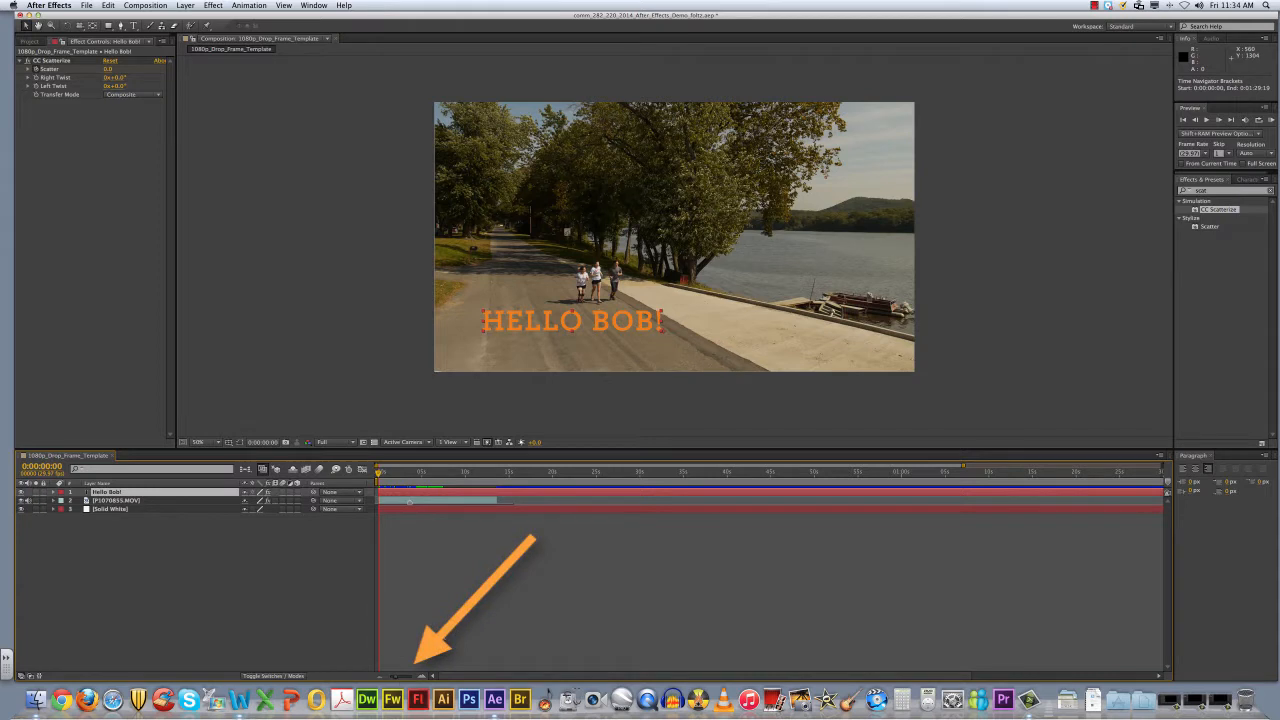
pyautogui.moveTo(395, 674); pyautogui.dragTo(388, 677)
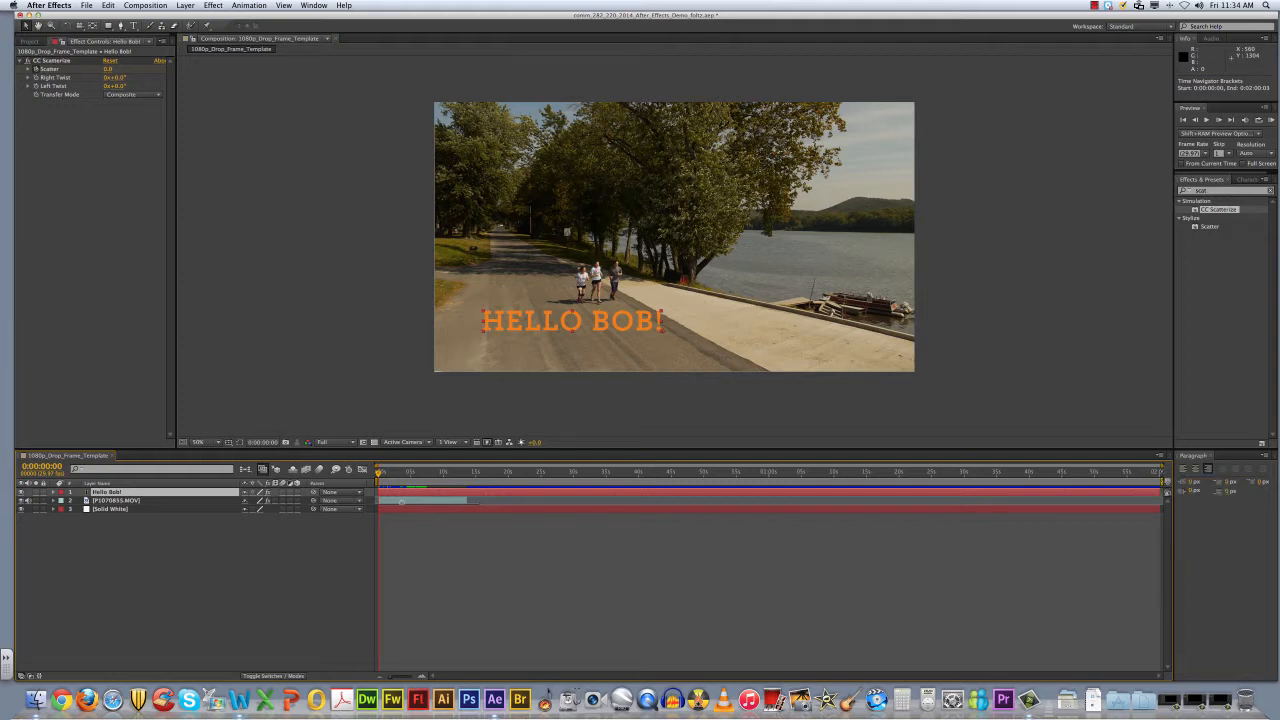
pyautogui.click(378, 472)
pyautogui.moveTo(378, 472); pyautogui.dragTo(423, 482)
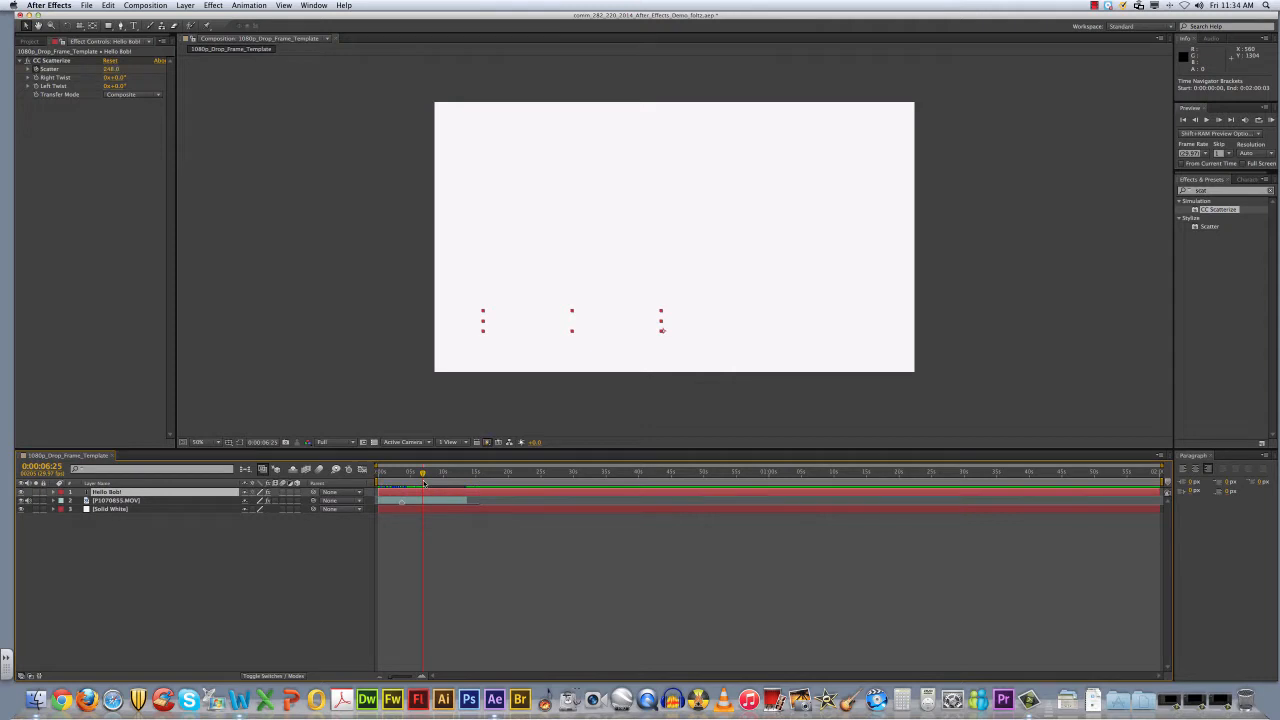
pyautogui.click(418, 477)
# Step: Go to the Hello Bob! layer's last Opacity keyframe and move the current time one second past it to 0:00:07:10
pyautogui.click(54, 493)
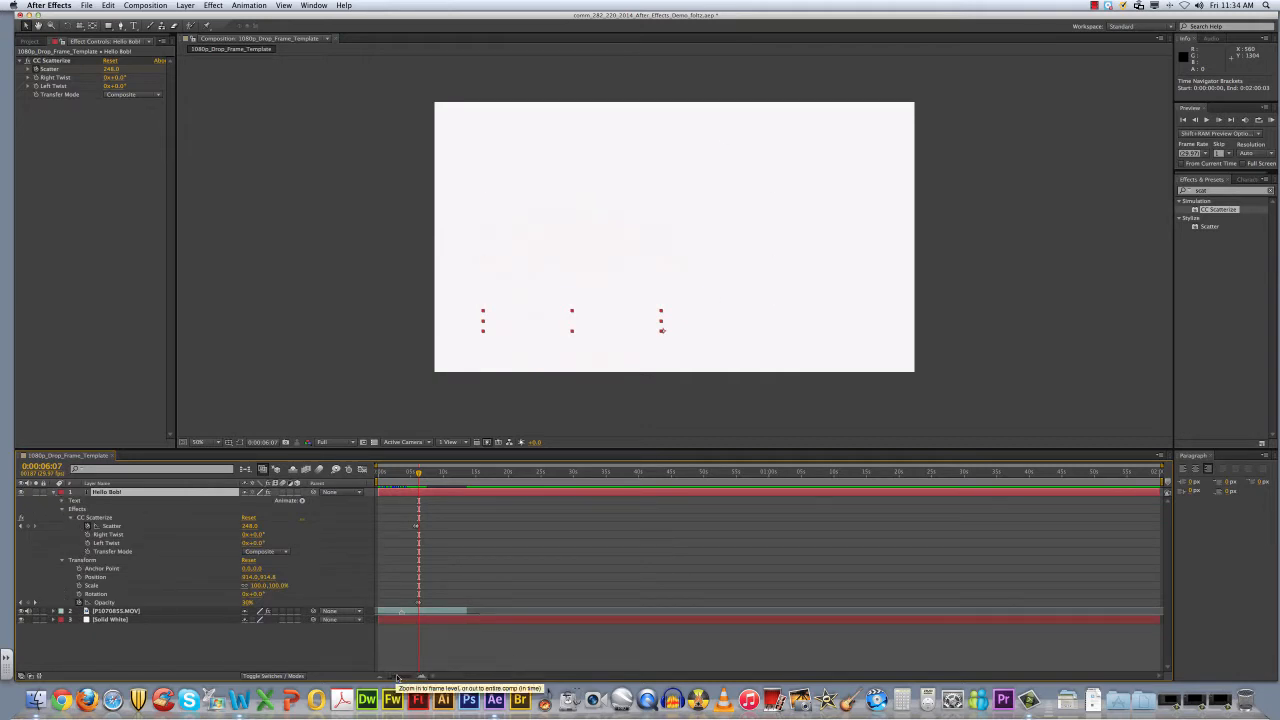
pyautogui.moveTo(392, 677); pyautogui.dragTo(409, 680)
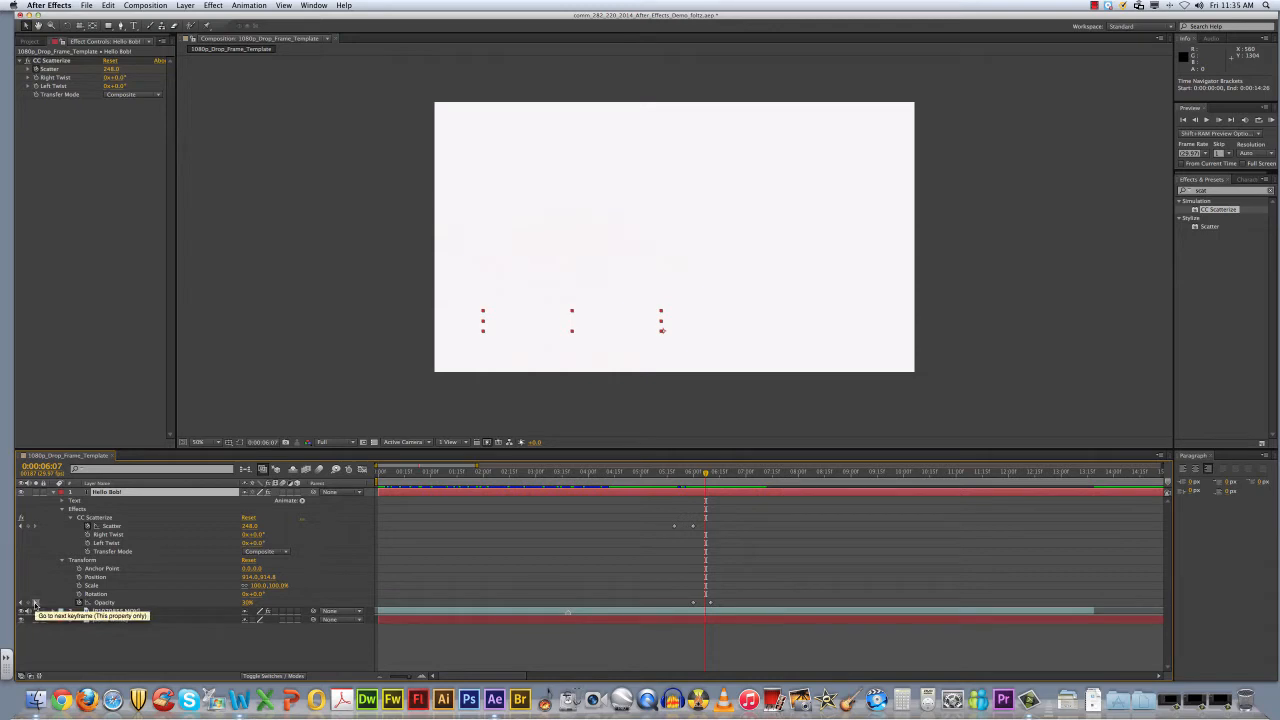
pyautogui.click(35, 604)
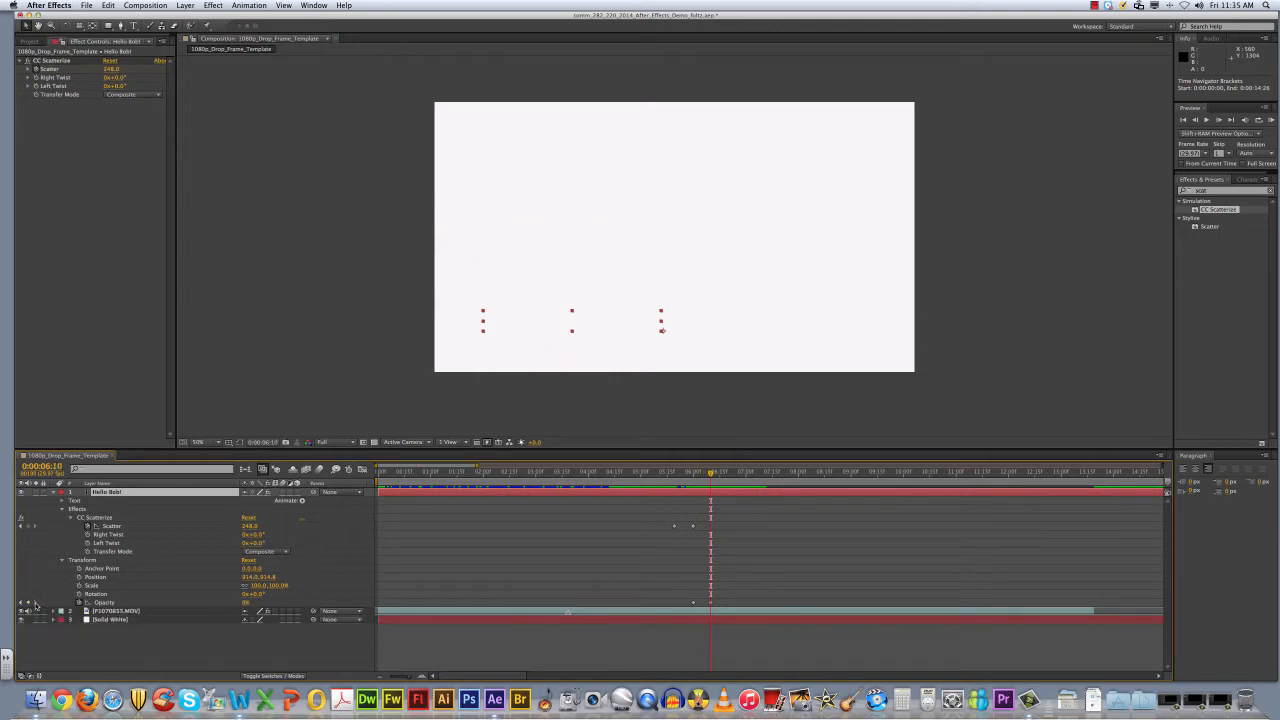
pyautogui.click(45, 467)
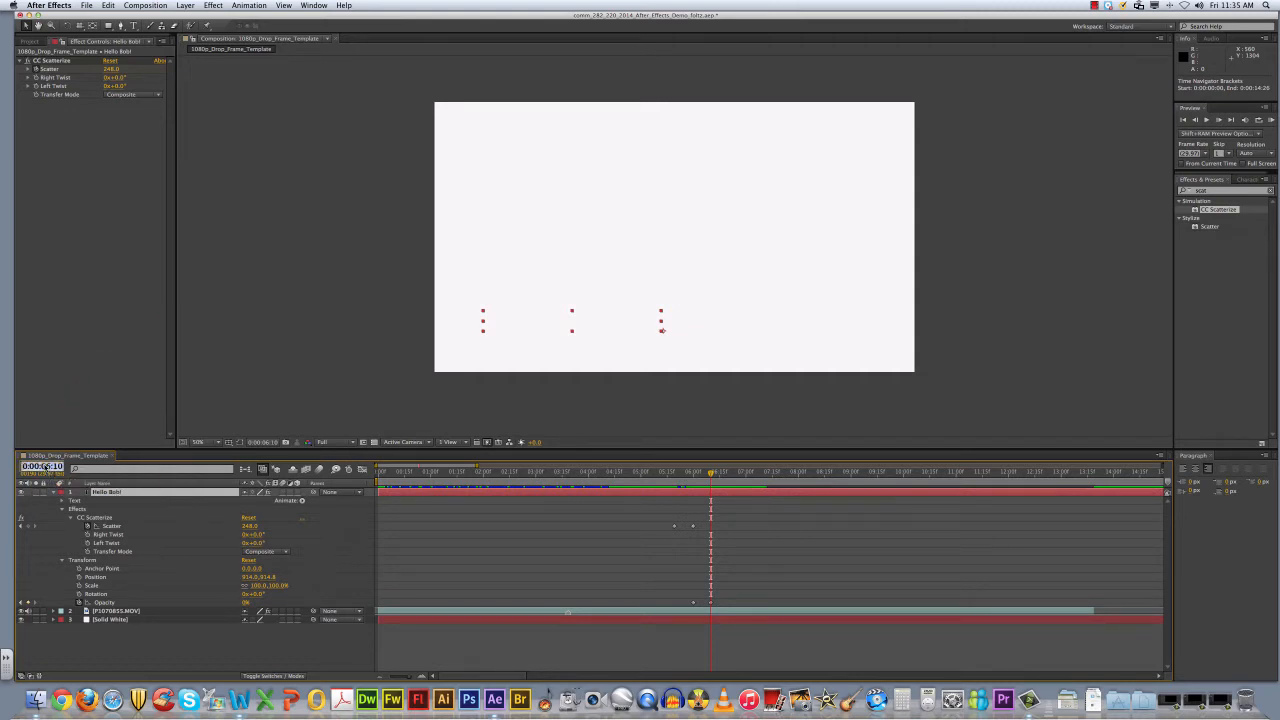
pyautogui.write('7.10')
pyautogui.press('Return')
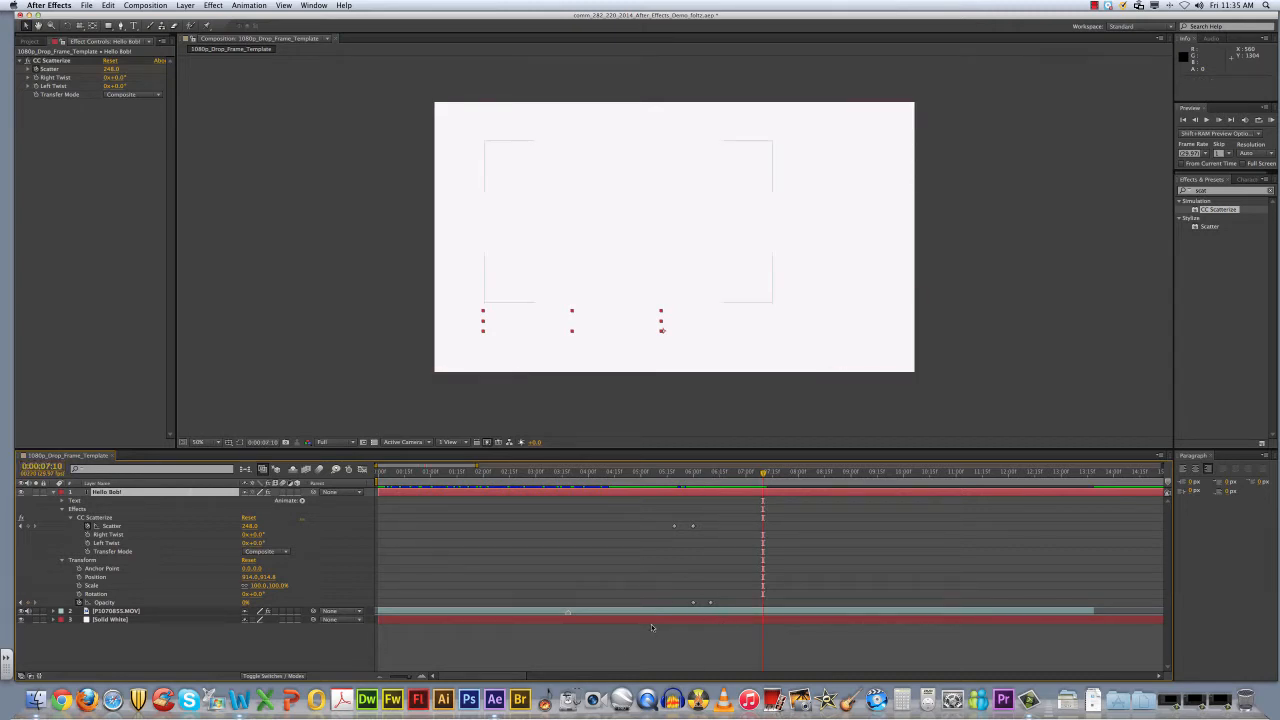
# Step: End the work area at the current time of 0:00:07:10 and collapse the Hello Bob! layer's properties
pyautogui.press('-')
pyautogui.press('-')
pyautogui.press('-')
pyautogui.press('-')
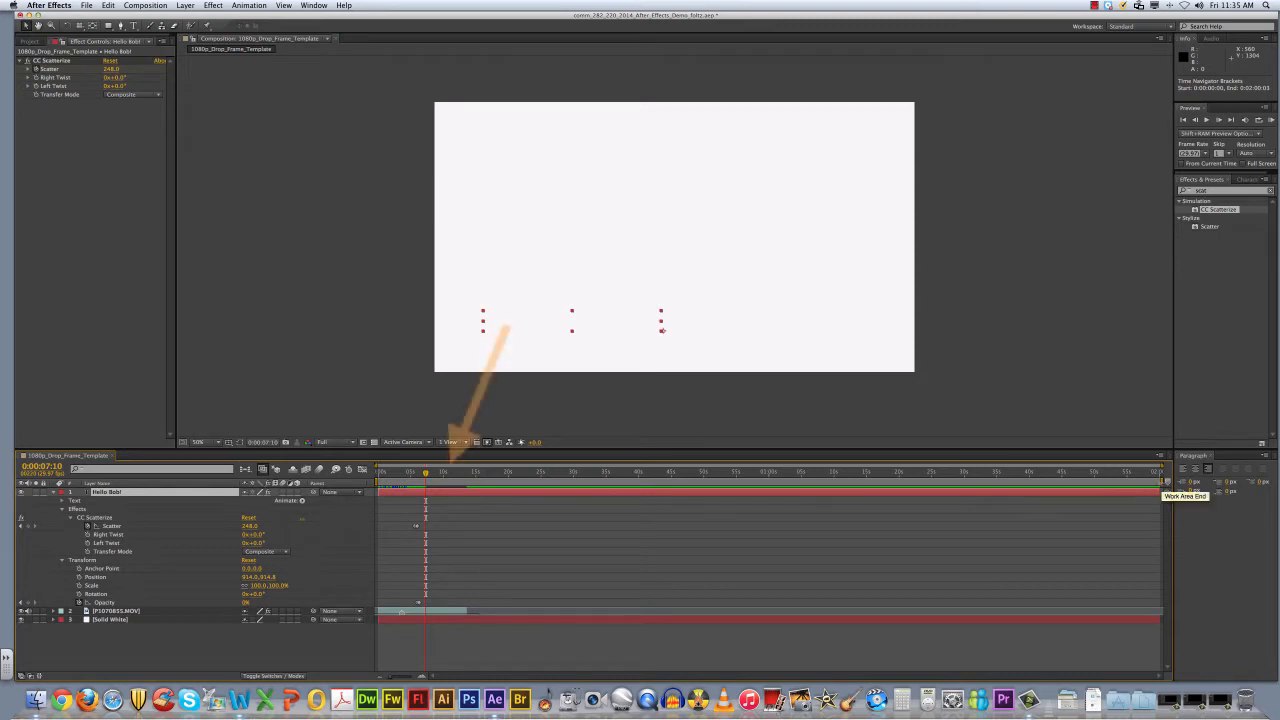
pyautogui.moveTo(1165, 485)
pyautogui.mouseDown()
pyautogui.moveTo(495, 484)
pyautogui.moveTo(436, 510)
pyautogui.mouseUp()
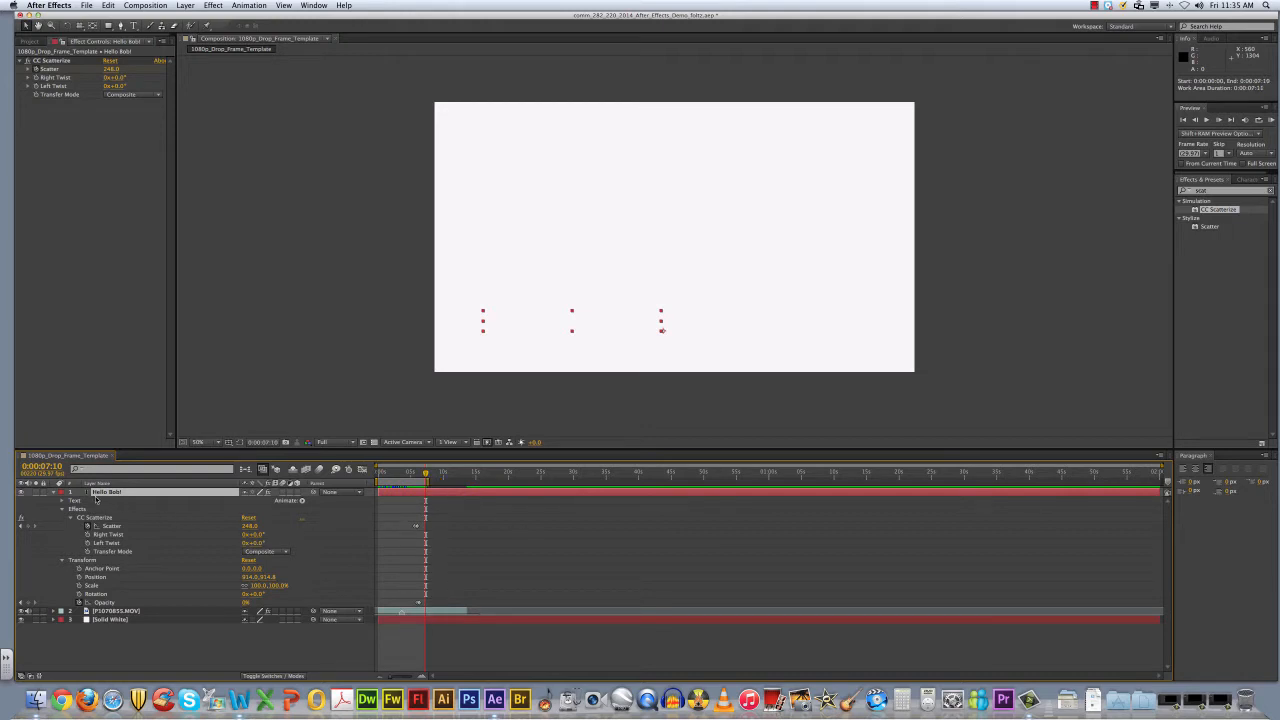
pyautogui.click(54, 493)
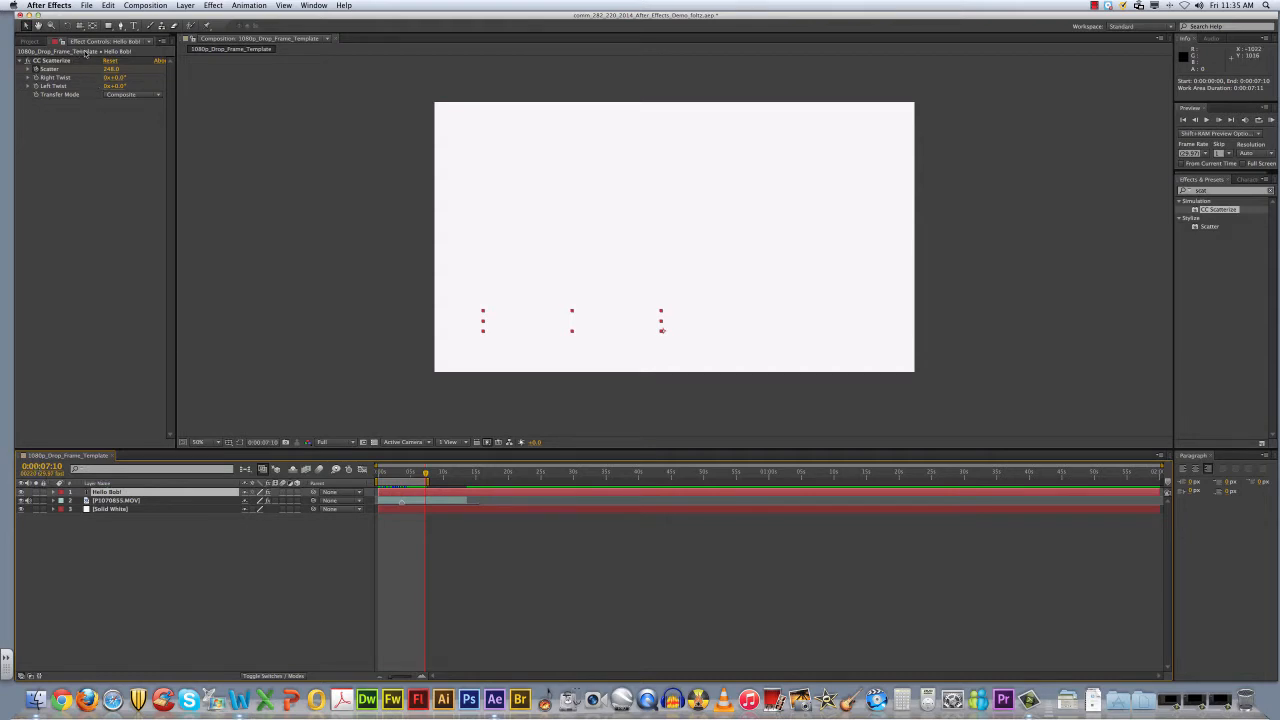
# Step: Rename the 1080p_Drop_Frame_Template composition in the project as PageTurnAnimation
pyautogui.click(30, 42)
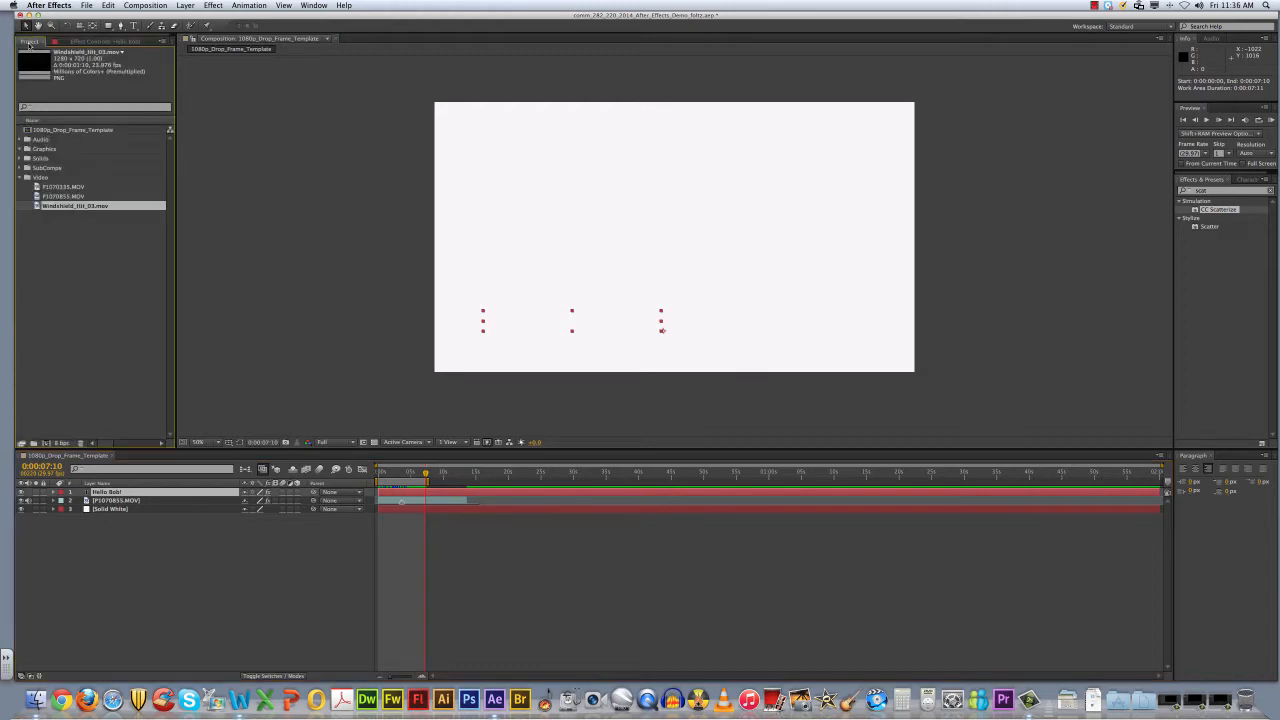
pyautogui.click(314, 6)
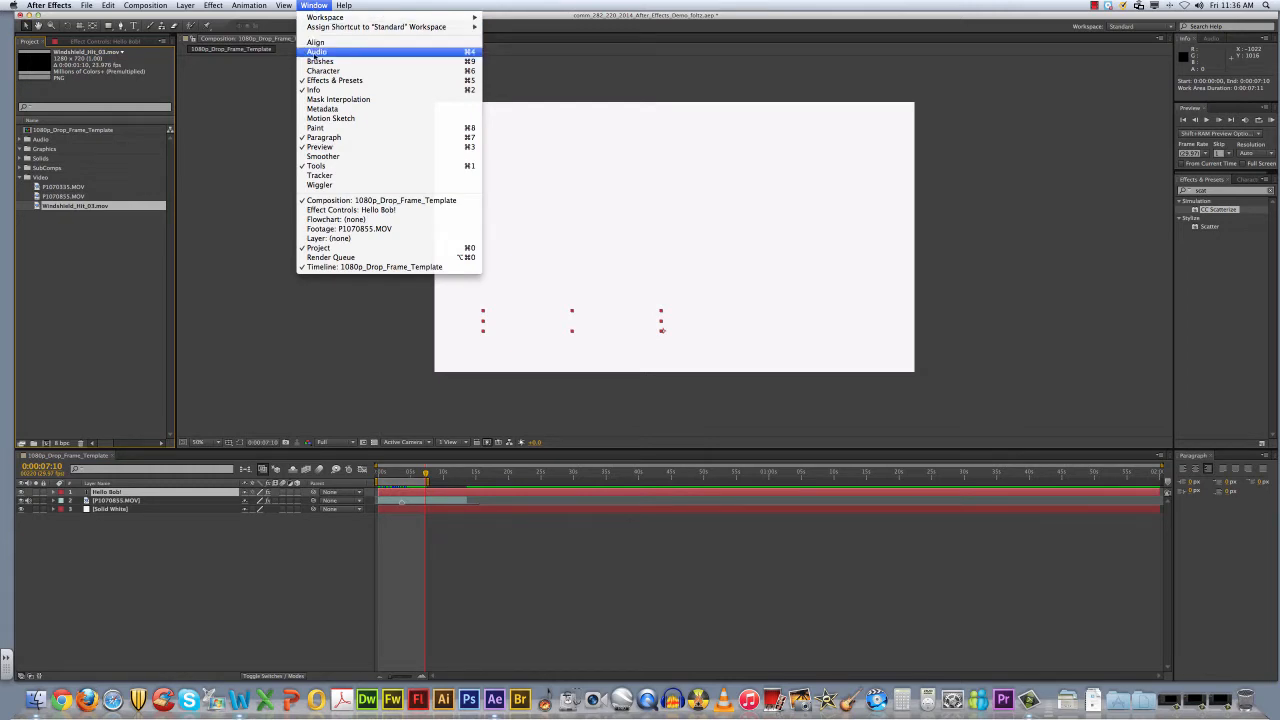
pyautogui.click(338, 250)
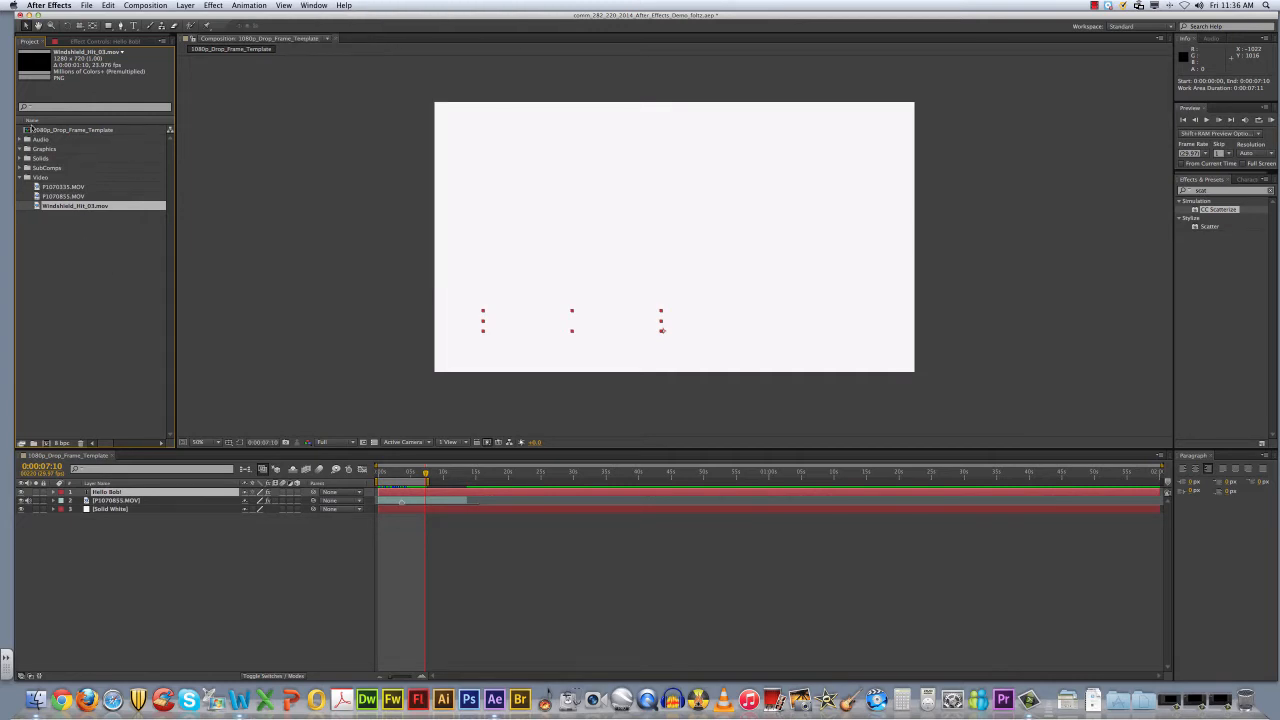
pyautogui.click(27, 130)
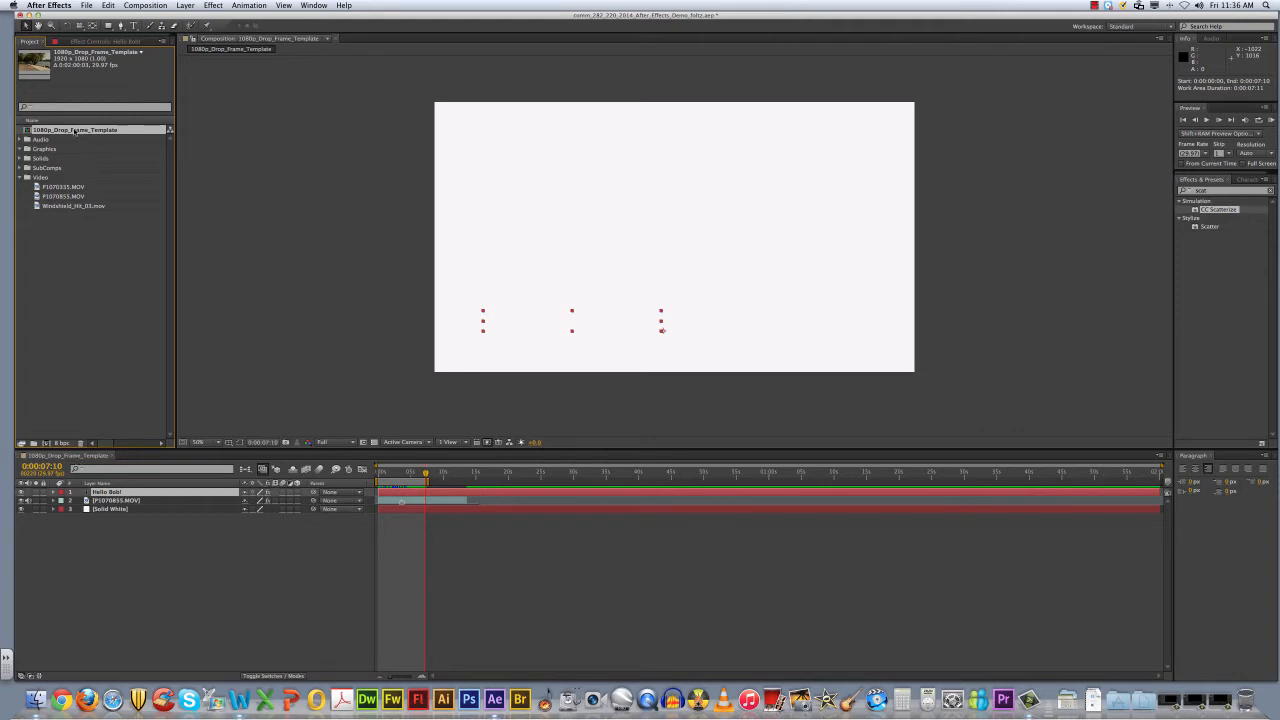
pyautogui.press('Return')
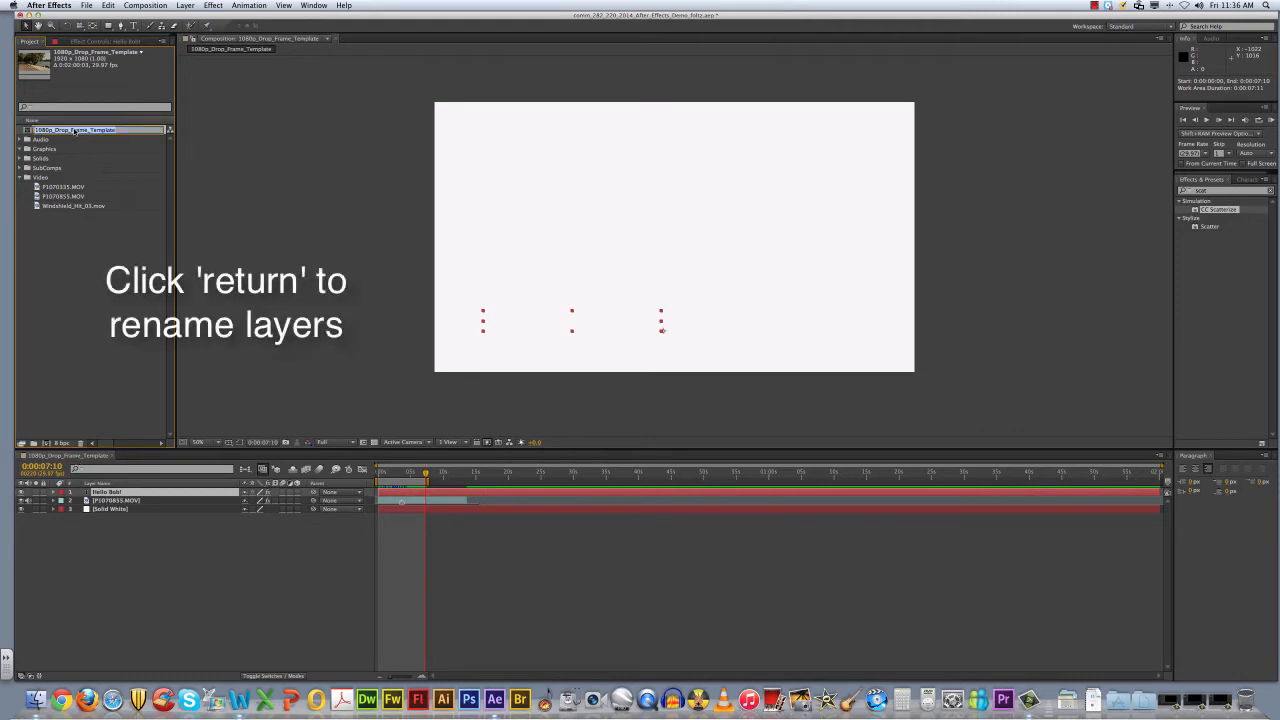
pyautogui.write('PageTut')
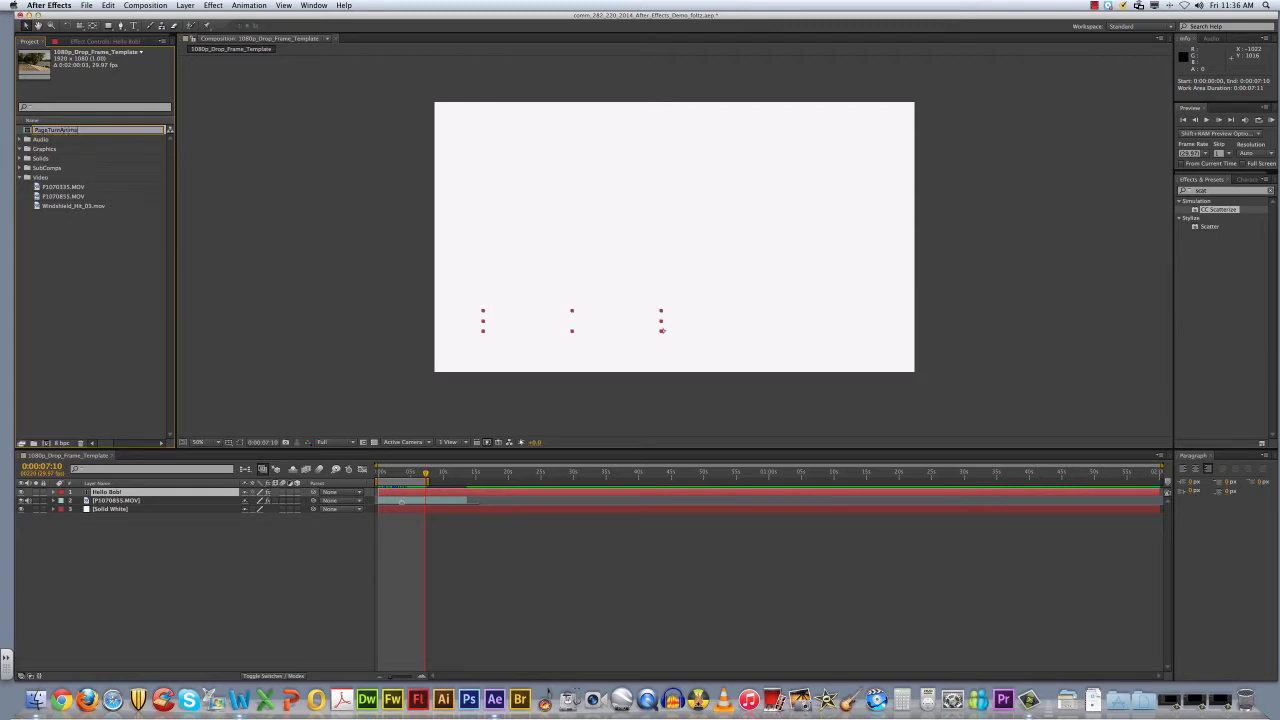
pyautogui.write('nAnimation')
pyautogui.press('Return')
# Step: Add the PageTurnAnimation composition to the render queue
pyautogui.click(27, 148)
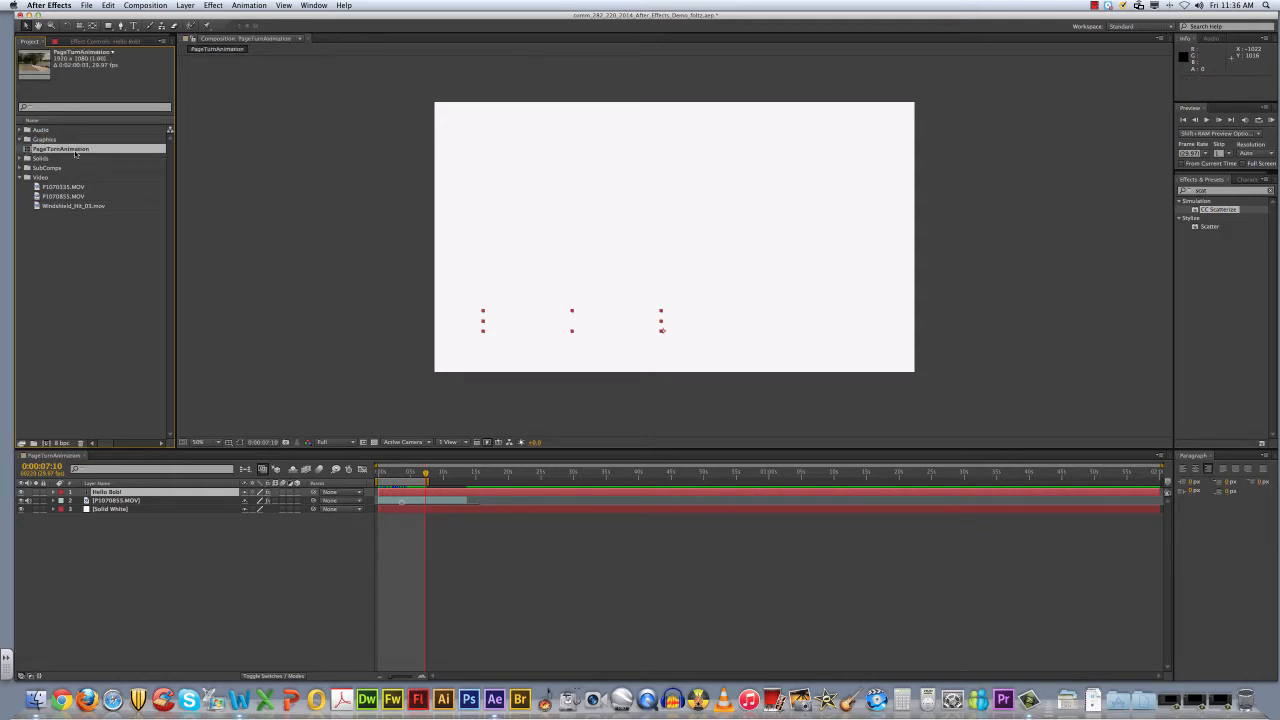
pyautogui.click(148, 7)
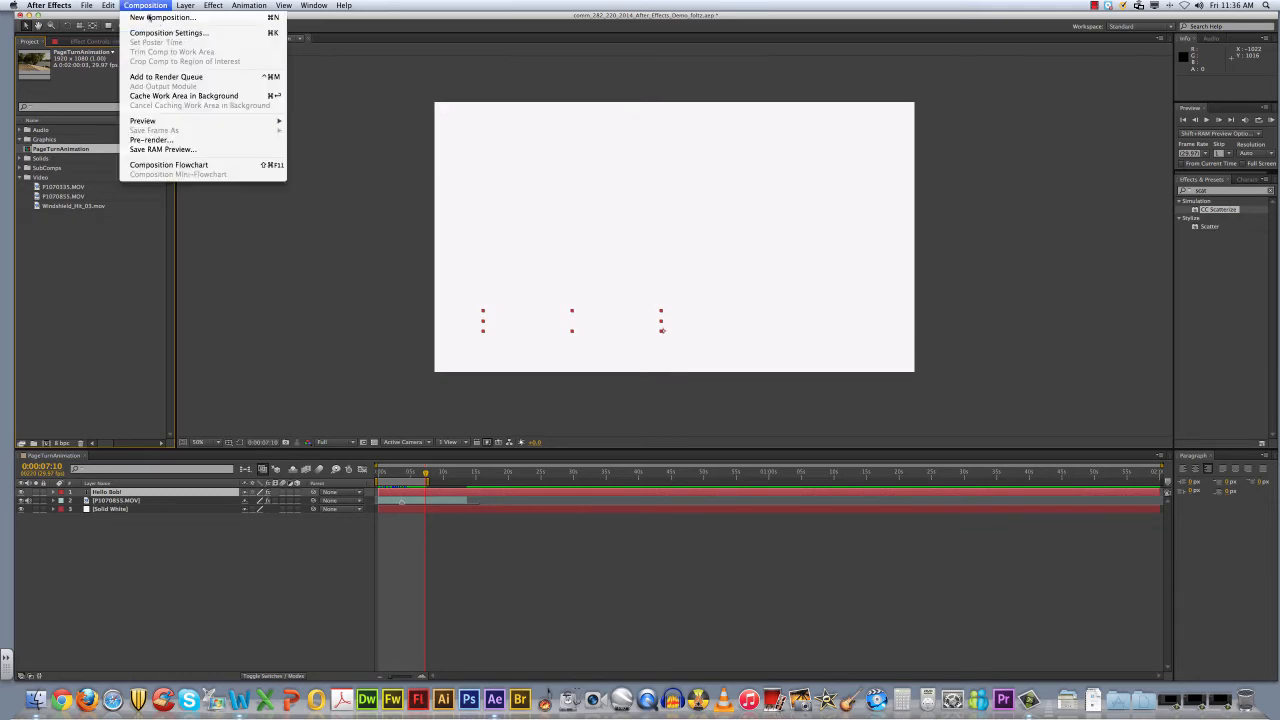
pyautogui.click(158, 77)
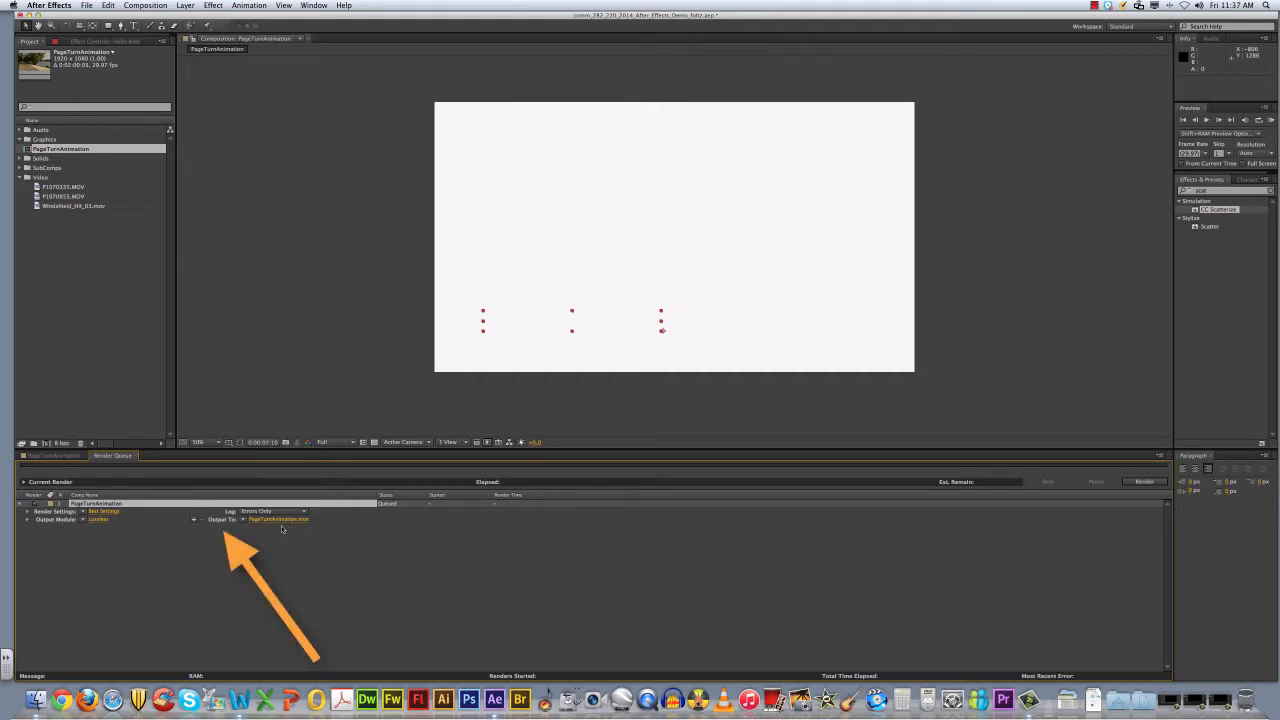
# Step: Configure the render settings for Best quality with the time span limited to Work Area Only
pyautogui.click(104, 511)
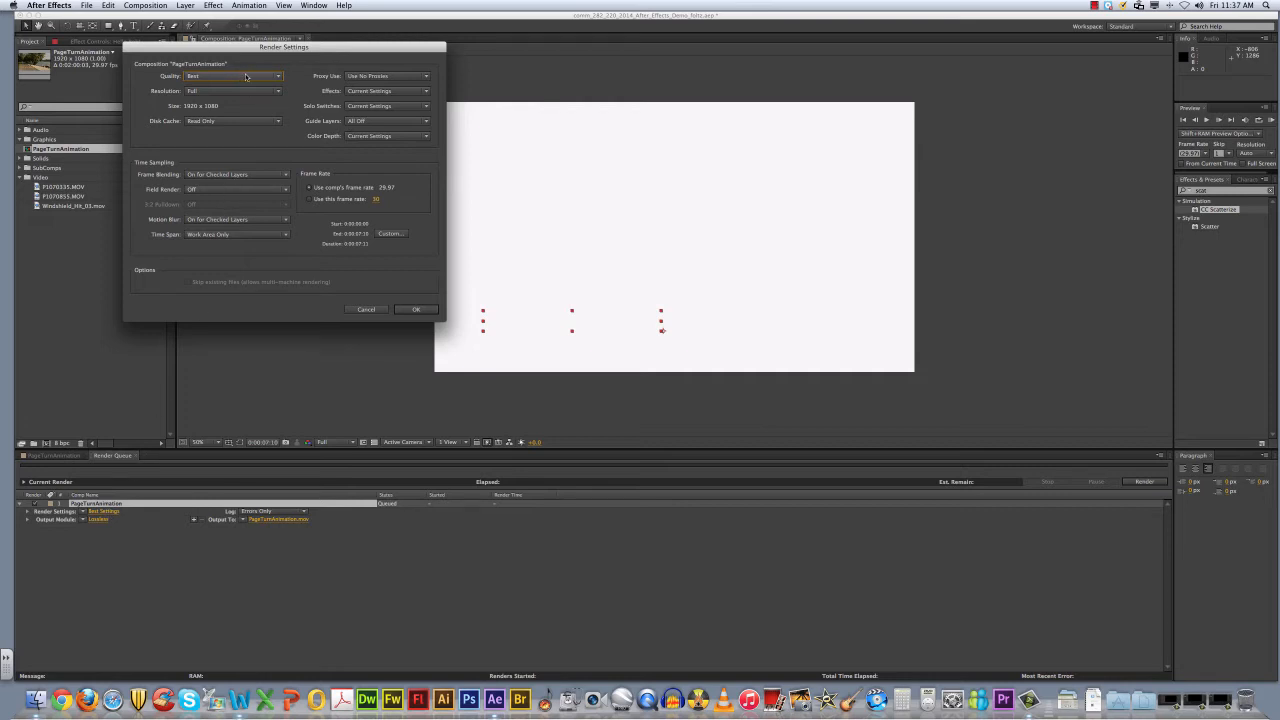
pyautogui.click(279, 78)
pyautogui.click(279, 79)
pyautogui.click(283, 235)
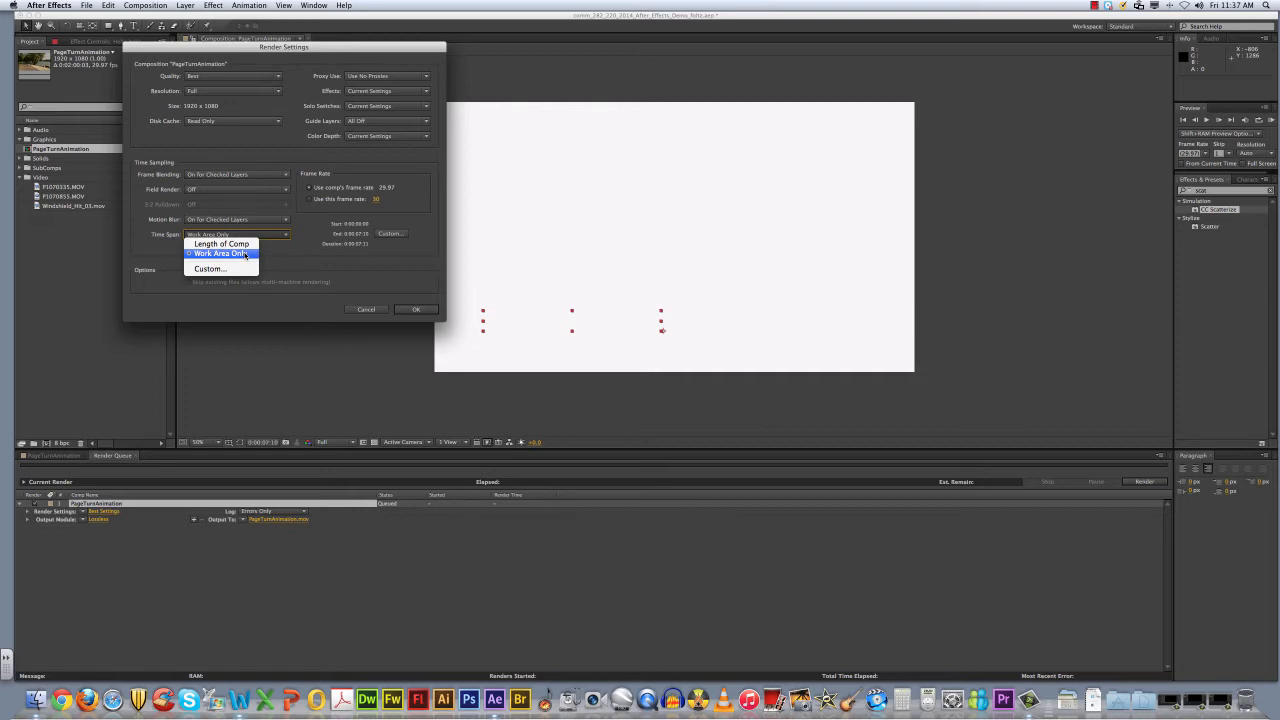
pyautogui.click(234, 245)
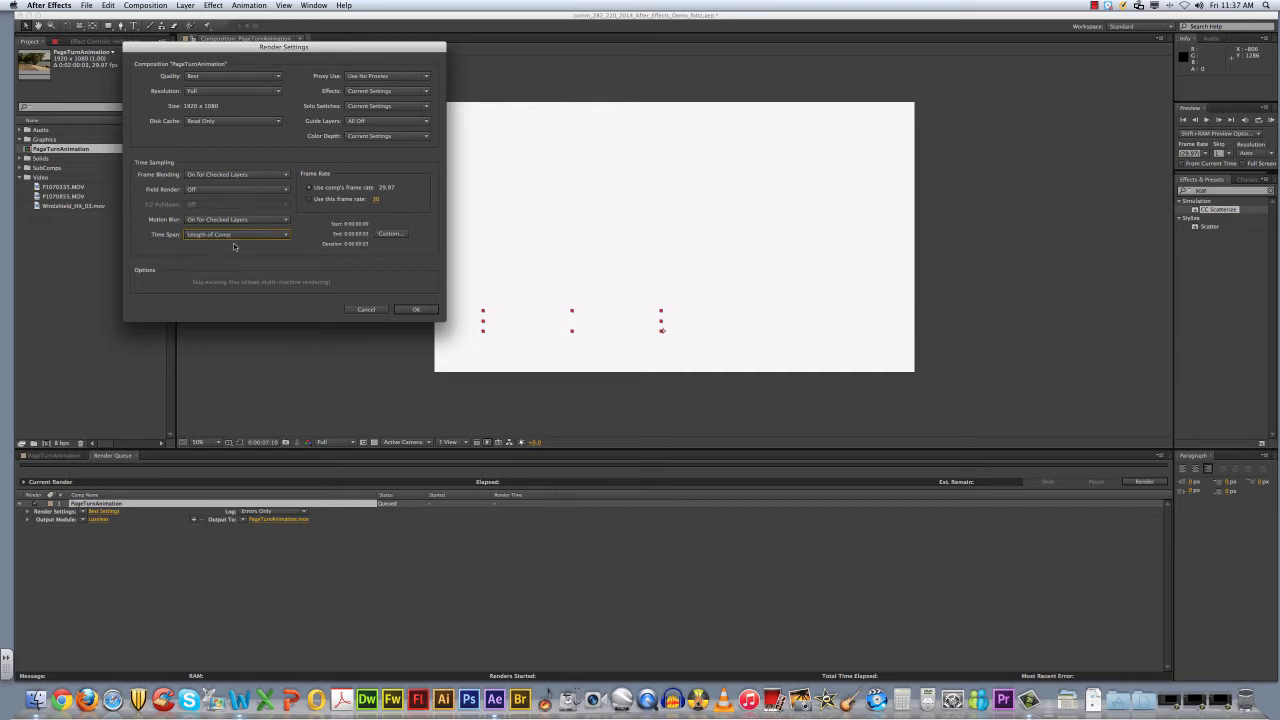
pyautogui.click(260, 236)
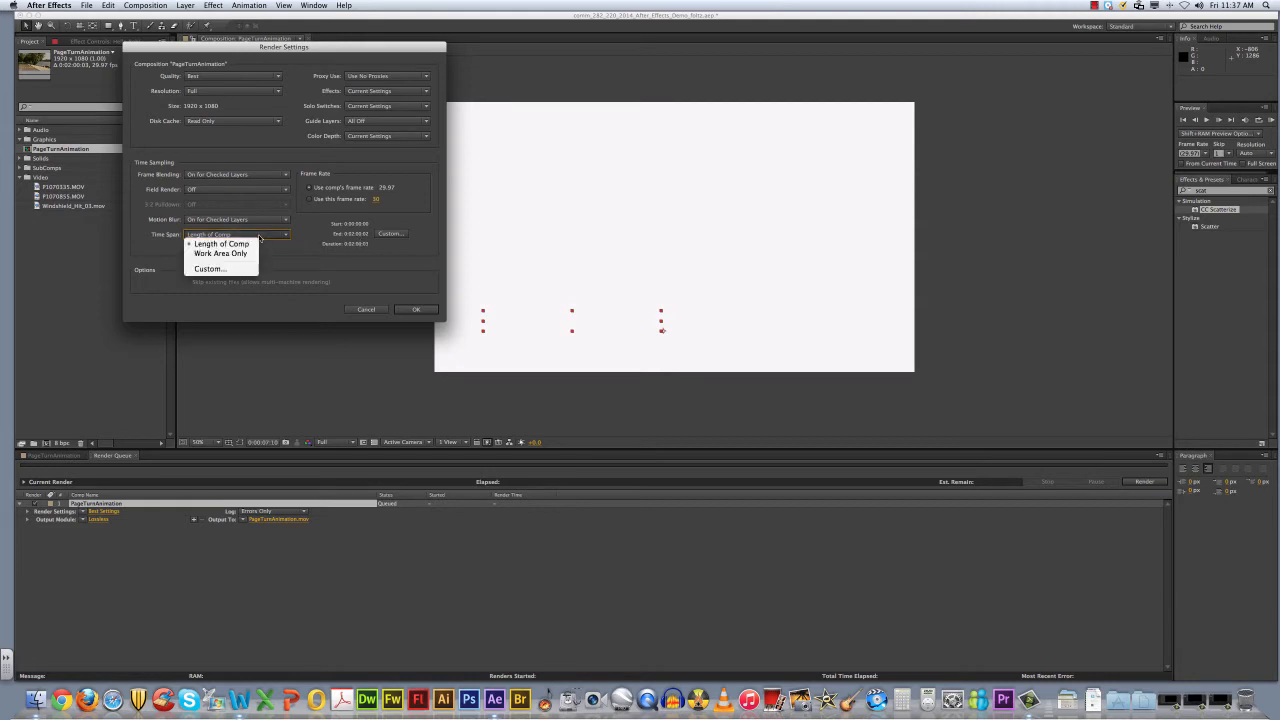
pyautogui.click(230, 257)
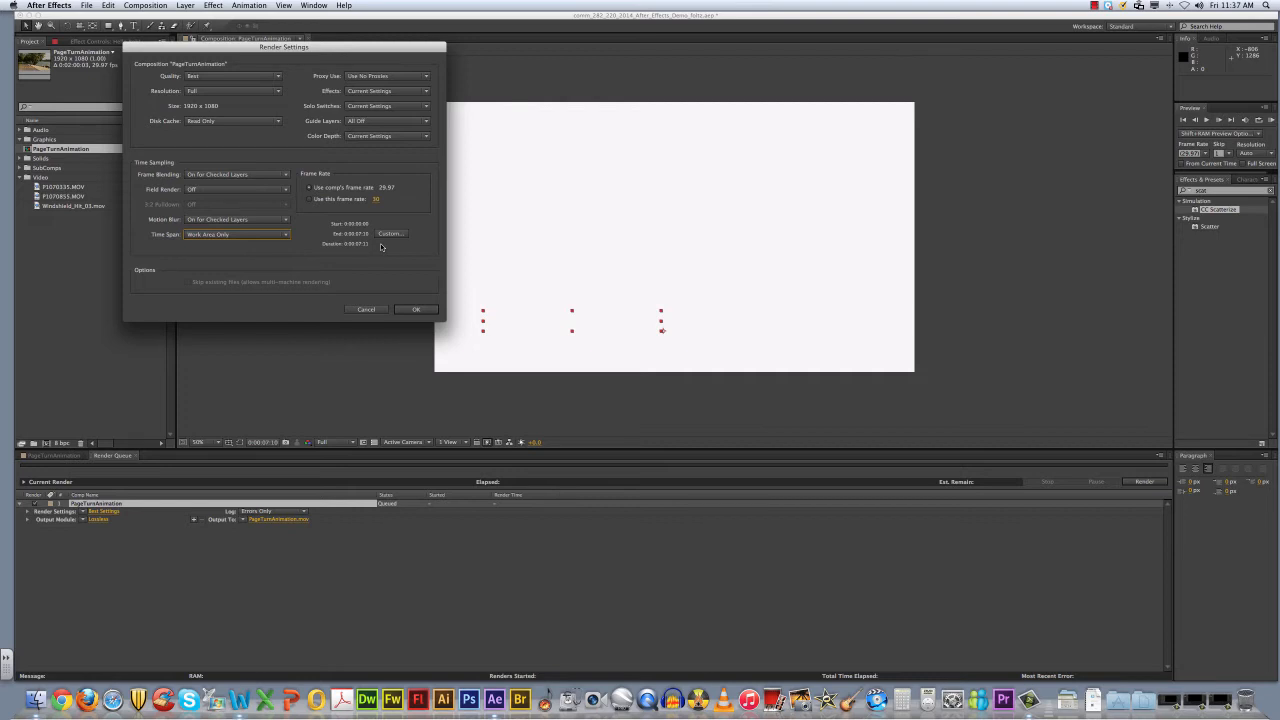
pyautogui.click(416, 309)
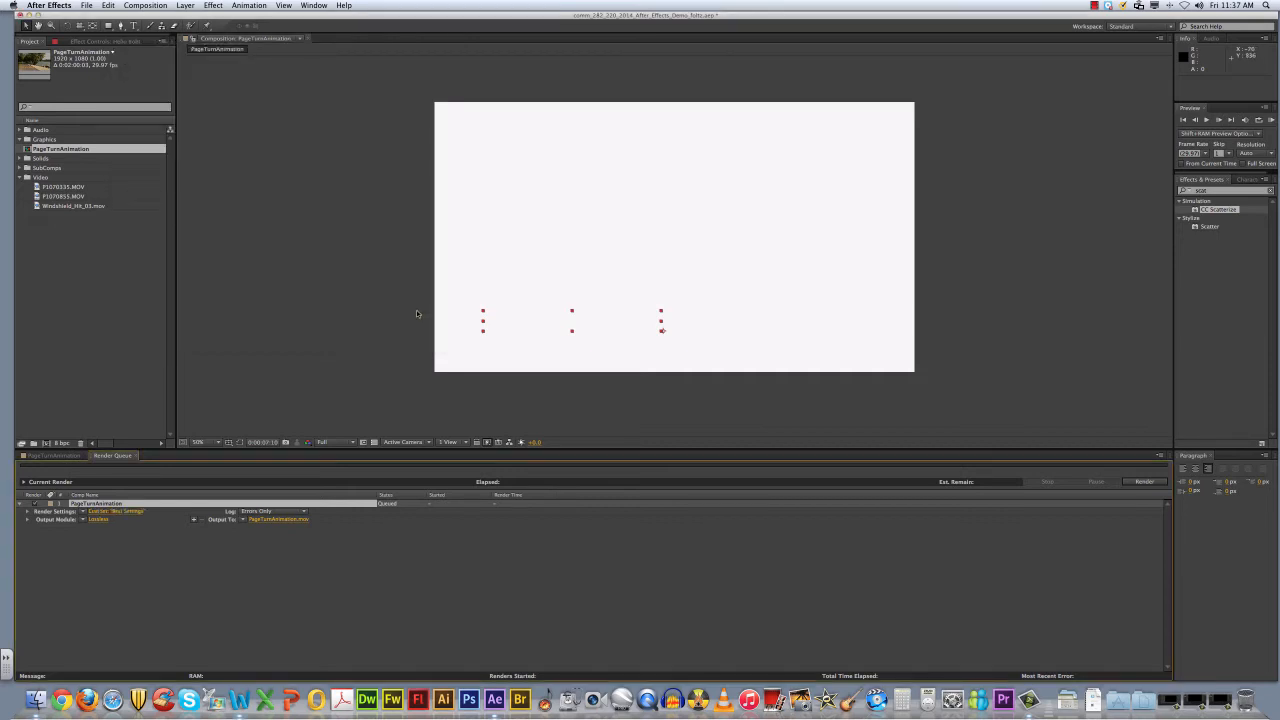
# Step: In the output module settings, keep the QuickTime format and set its video codec to Avid DNxHD Codec
pyautogui.click(99, 519)
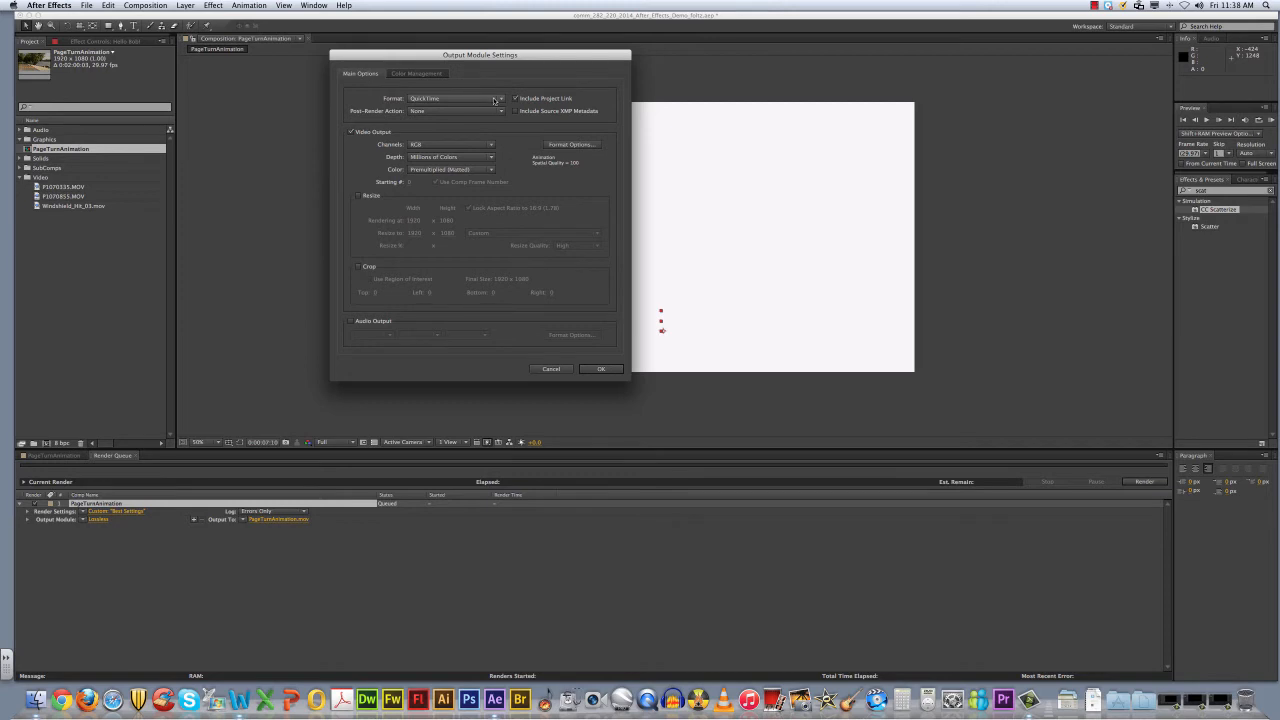
pyautogui.click(497, 100)
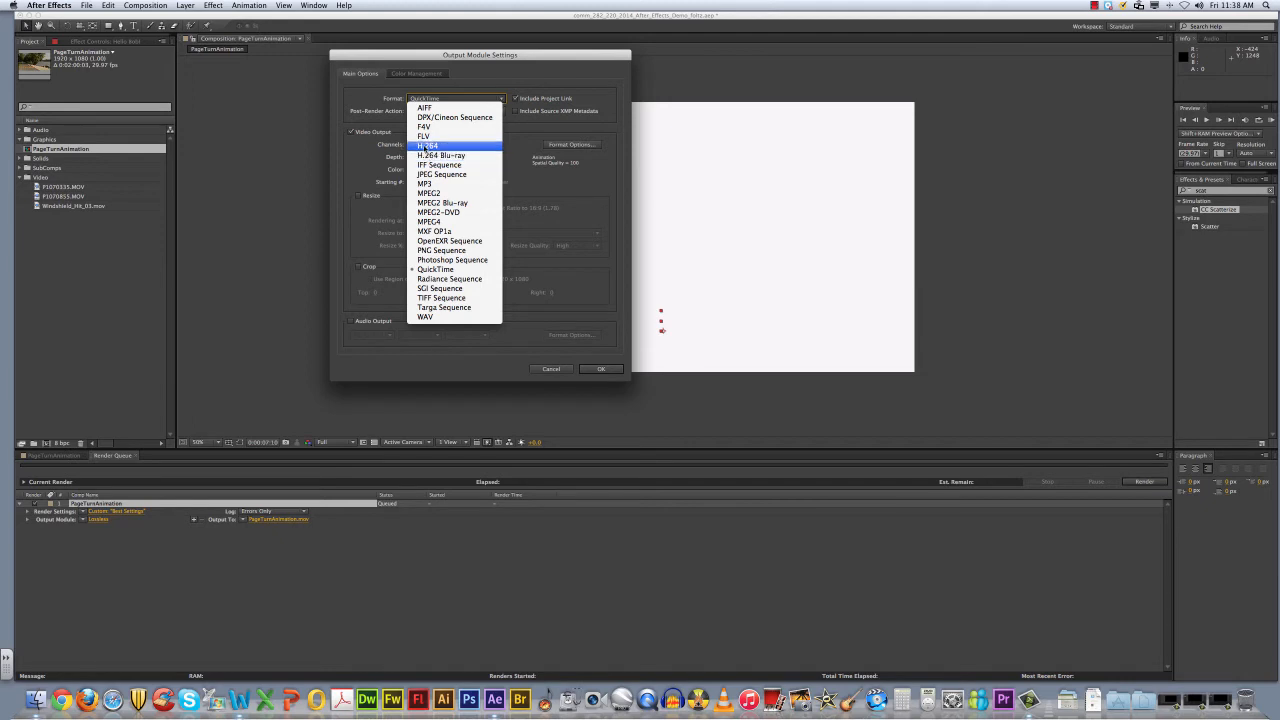
pyautogui.click(373, 103)
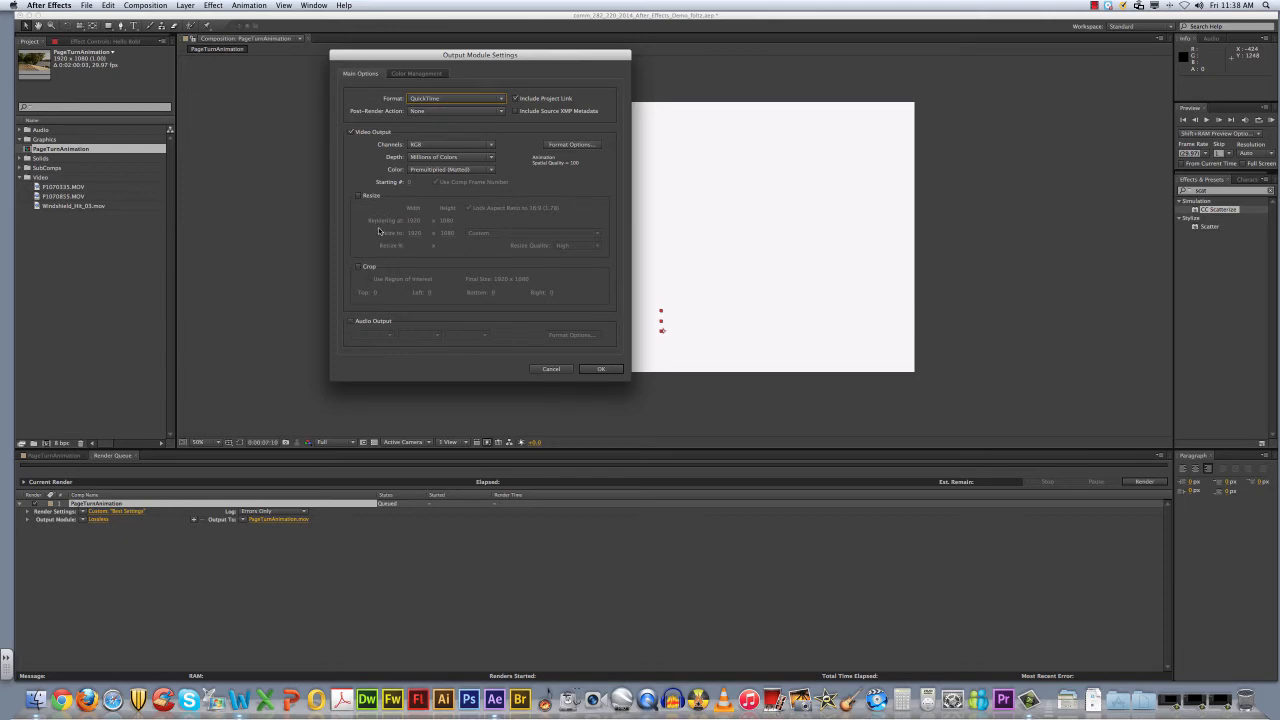
pyautogui.click(581, 148)
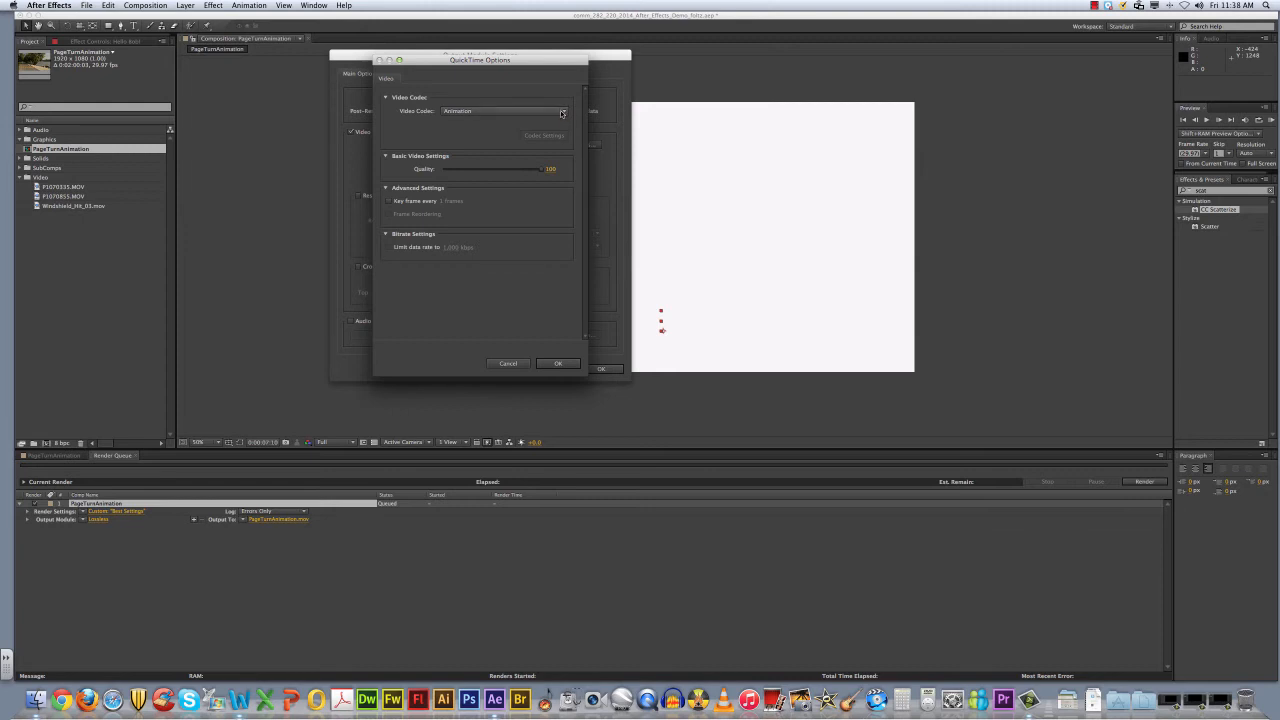
pyautogui.click(564, 112)
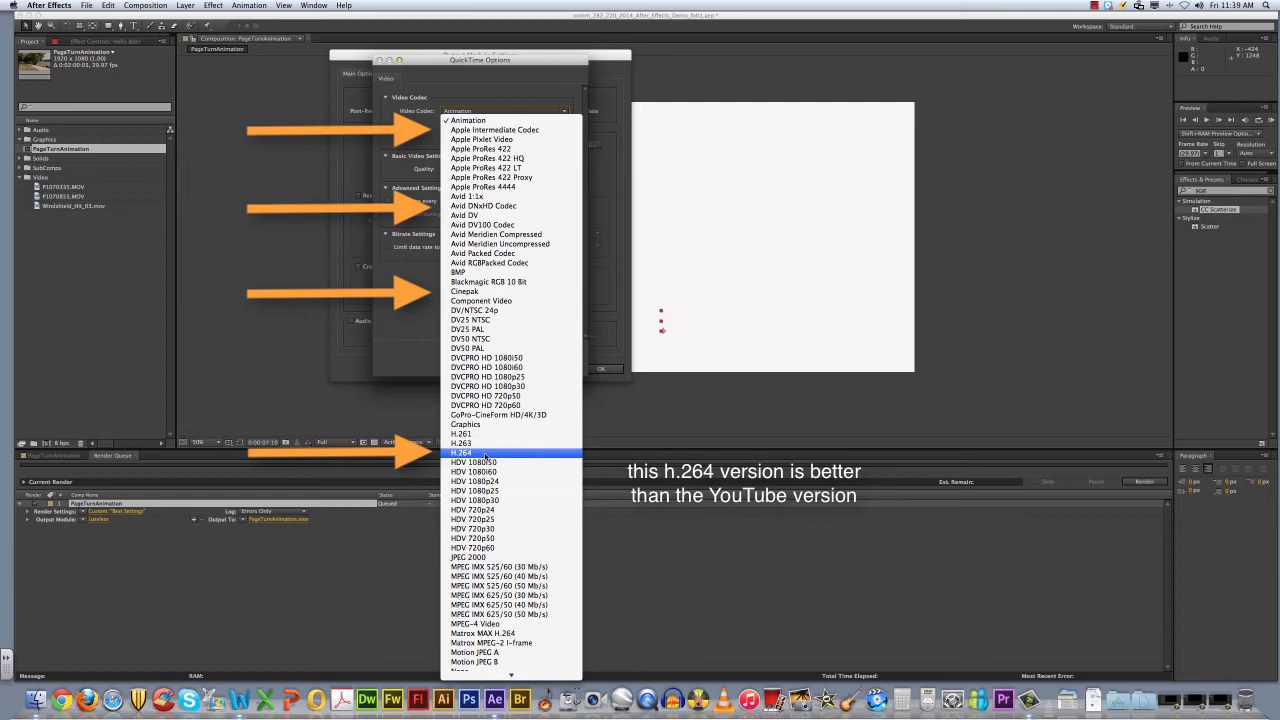
pyautogui.click(411, 349)
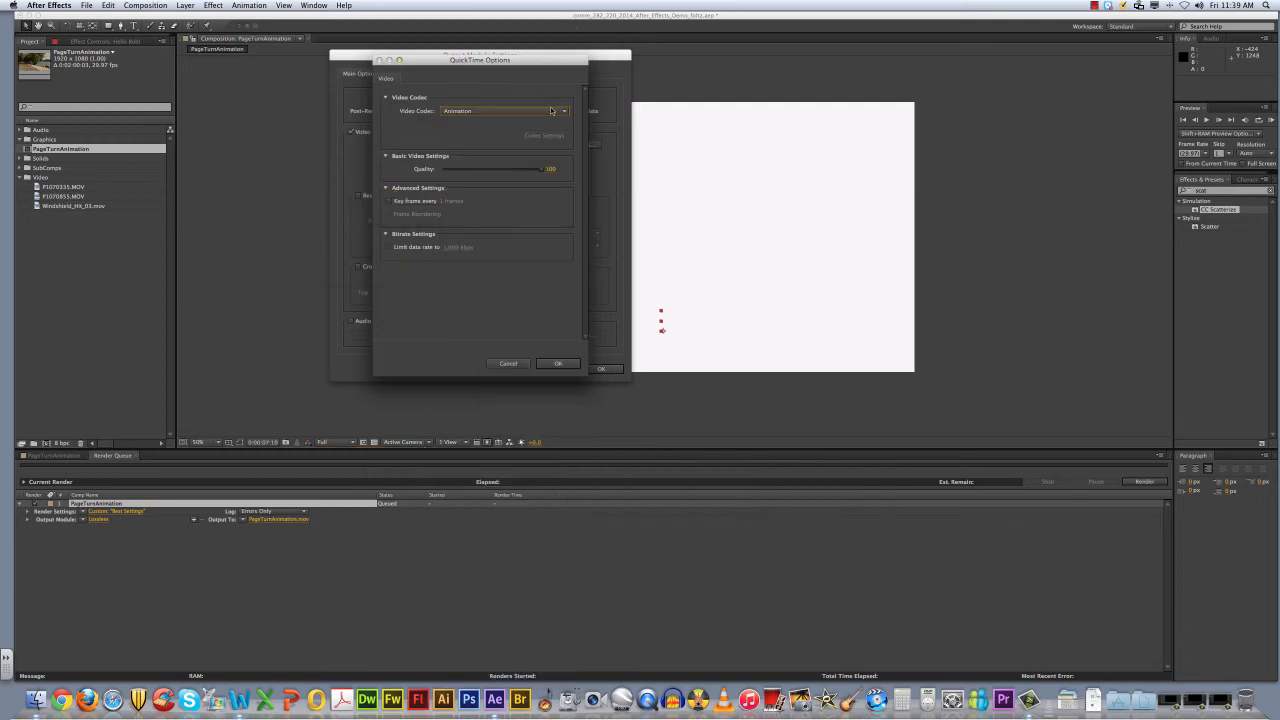
pyautogui.click(551, 111)
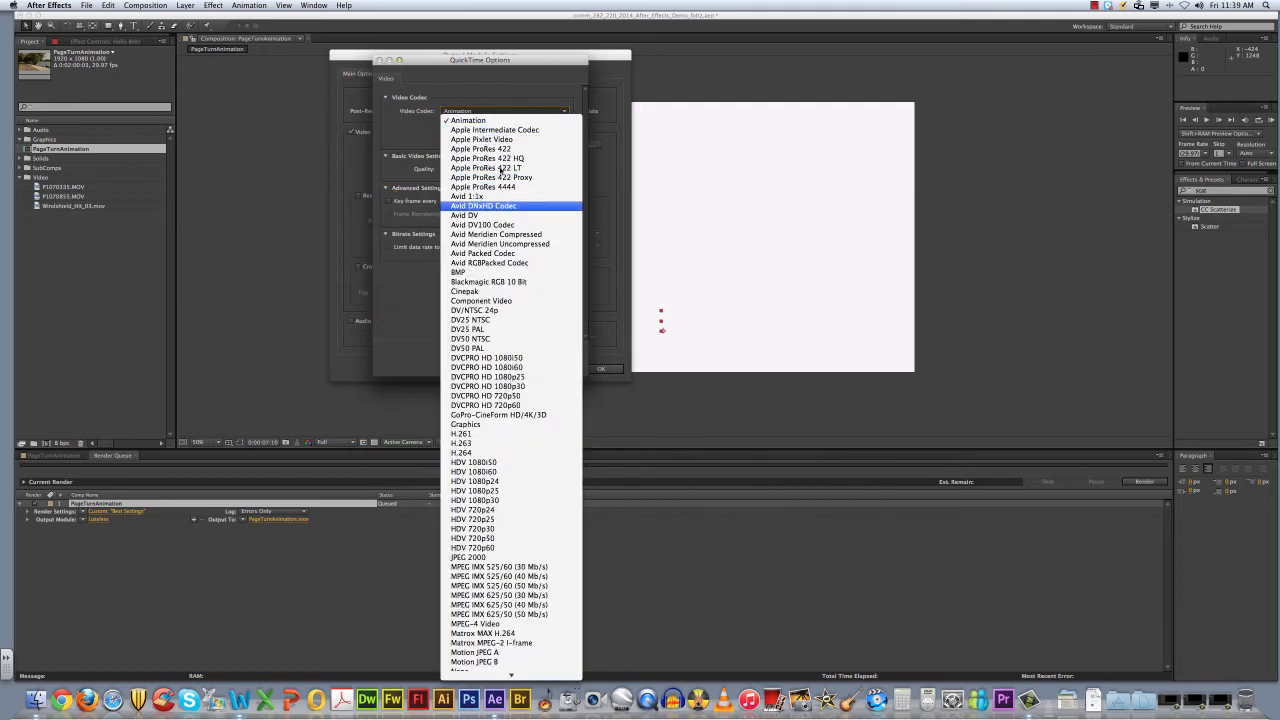
pyautogui.click(484, 206)
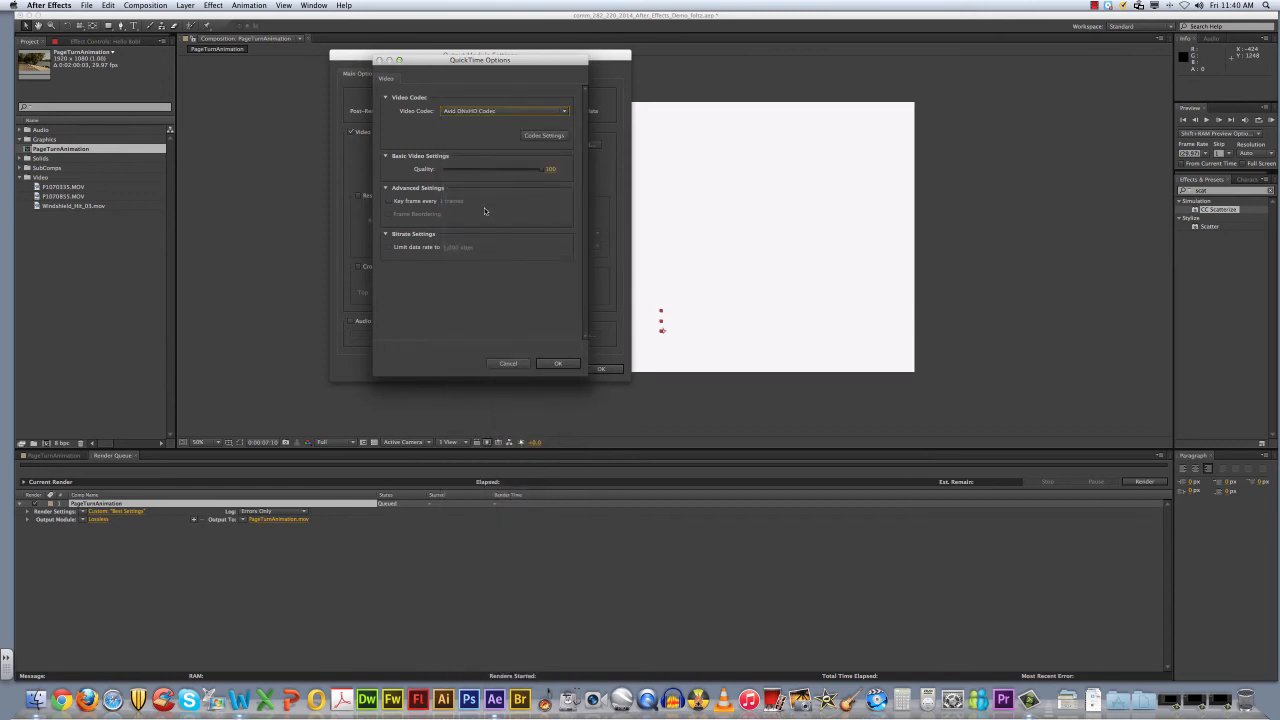
# Step: Accept the Avid DNxHD codec options and apply the output module settings
pyautogui.click(557, 363)
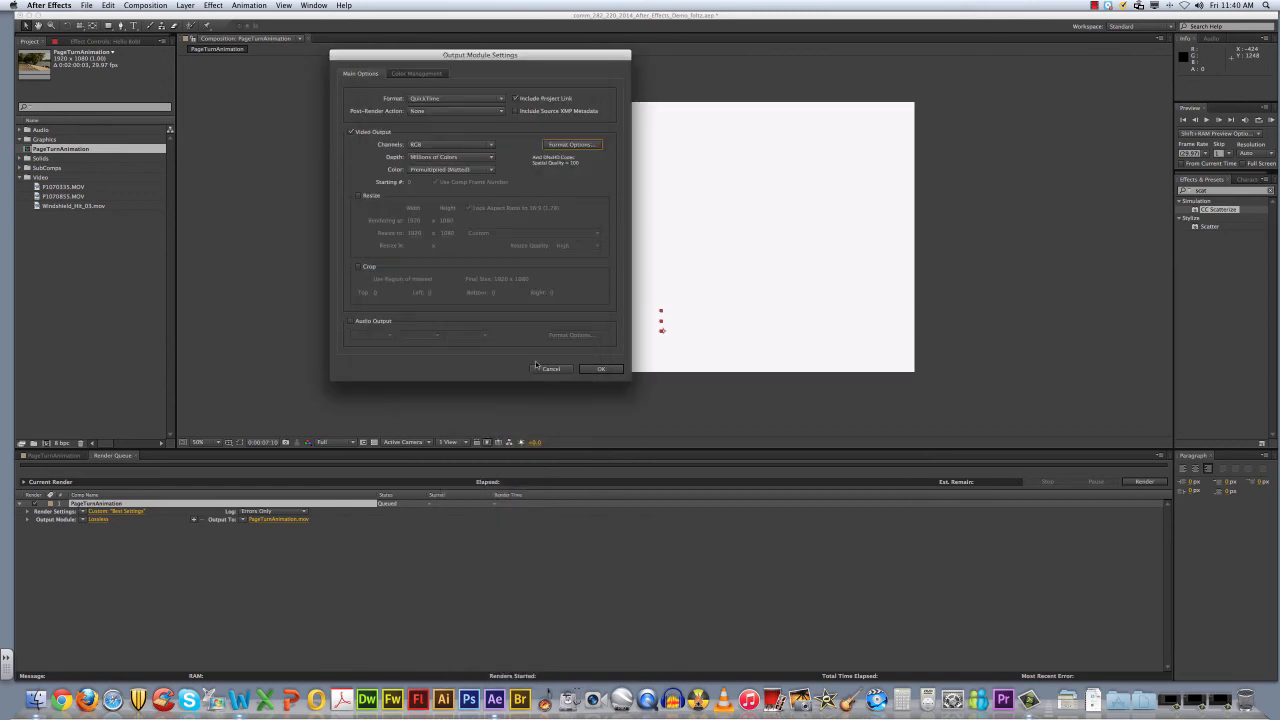
pyautogui.click(600, 369)
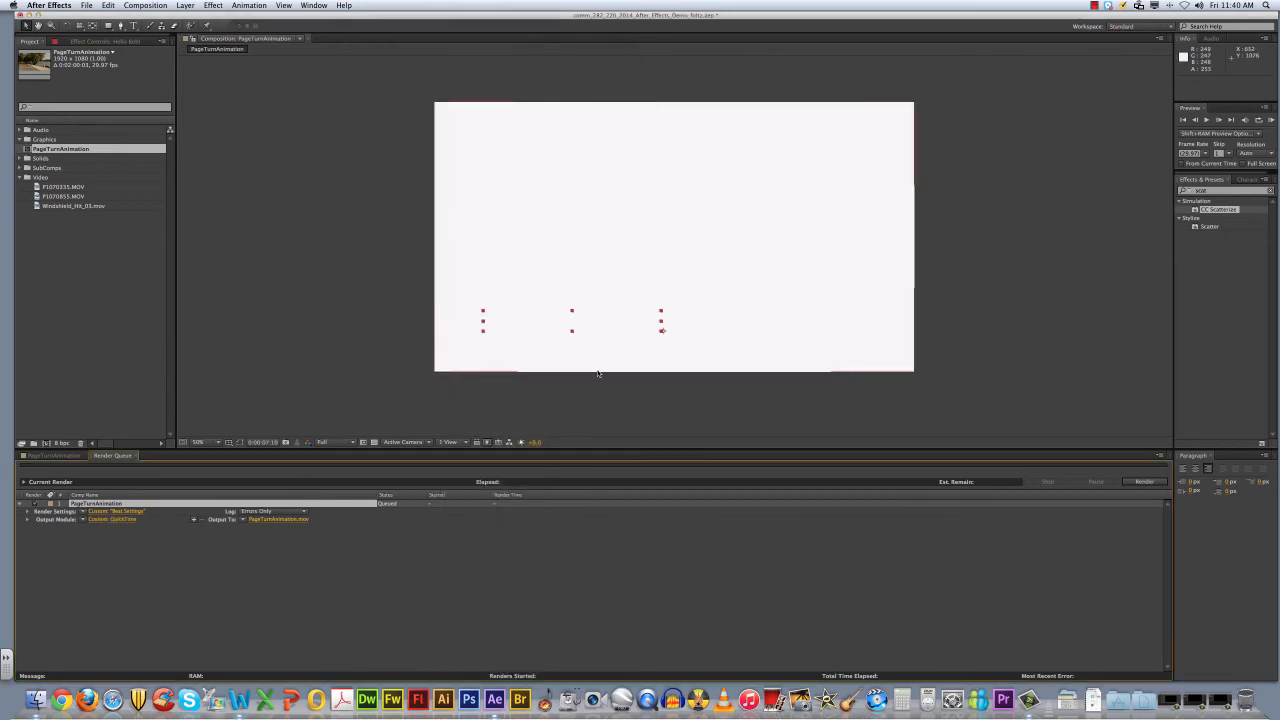
# Step: Set the output destination to the Renders folder inside the demo project's After Effects folder, under su_projects on Disk 6, keeping the file name PageTurnAnimation
pyautogui.click(282, 521)
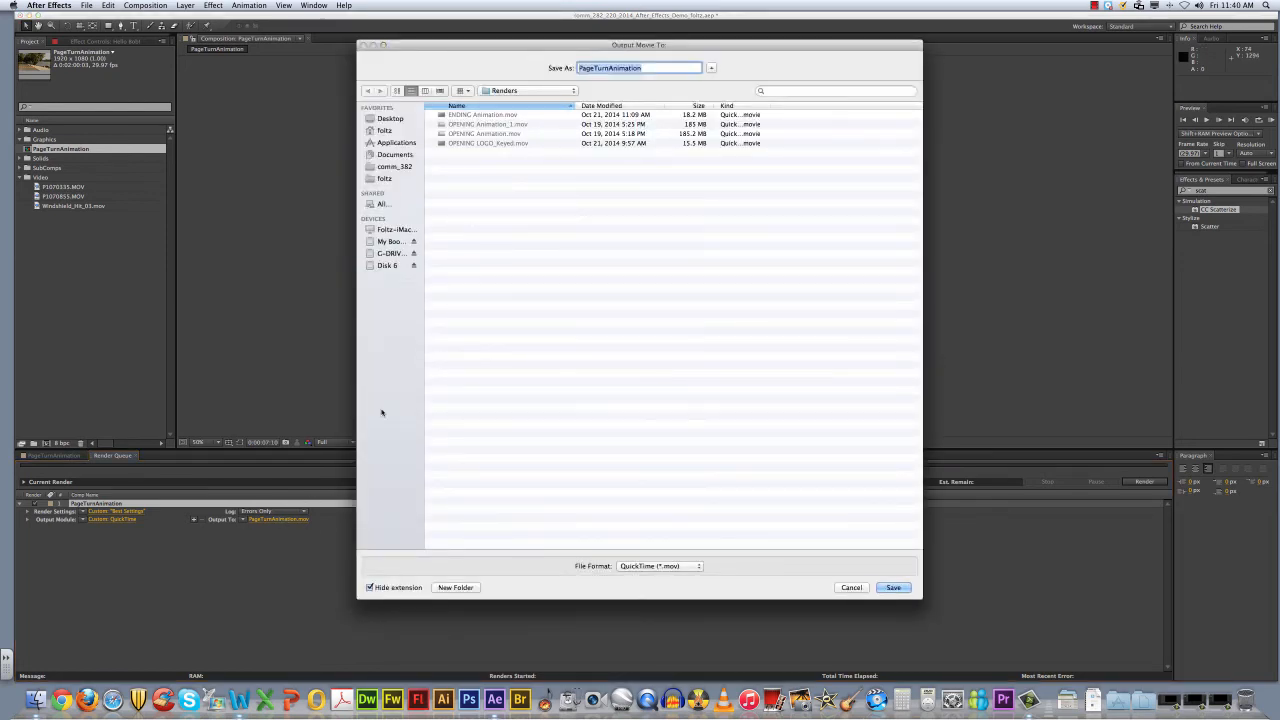
pyautogui.click(540, 91)
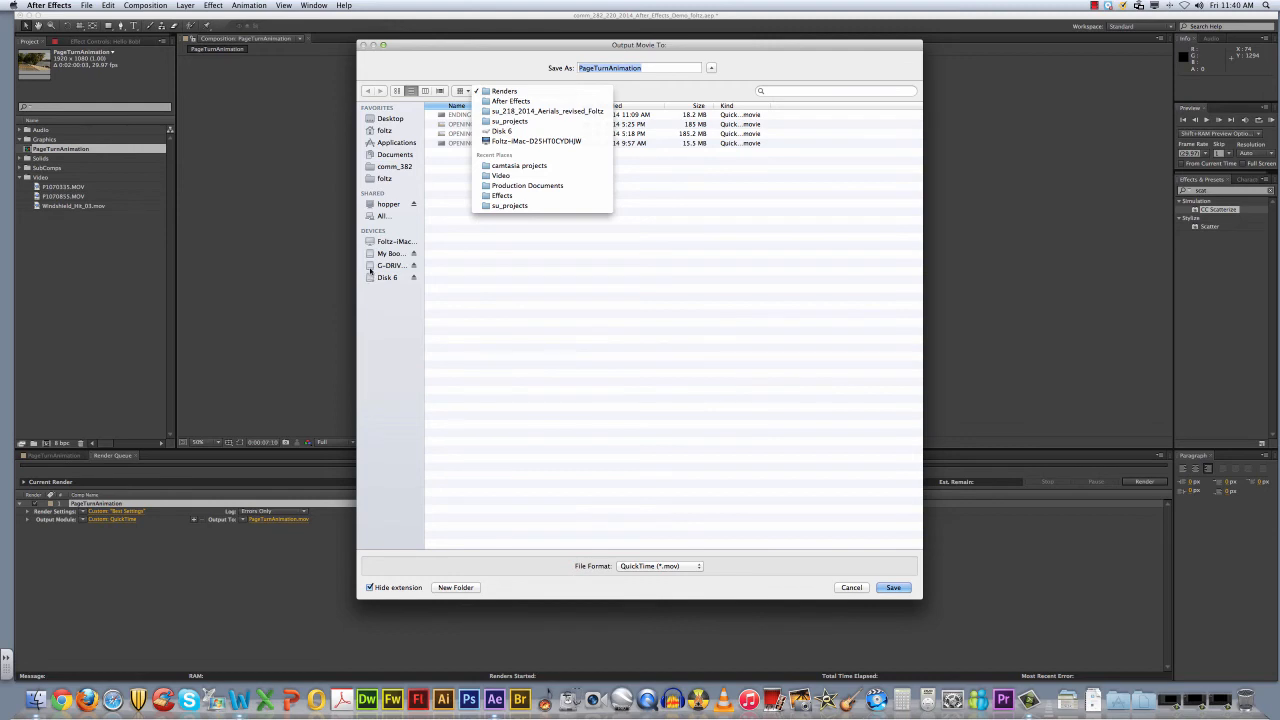
pyautogui.click(370, 268)
pyautogui.click(370, 268)
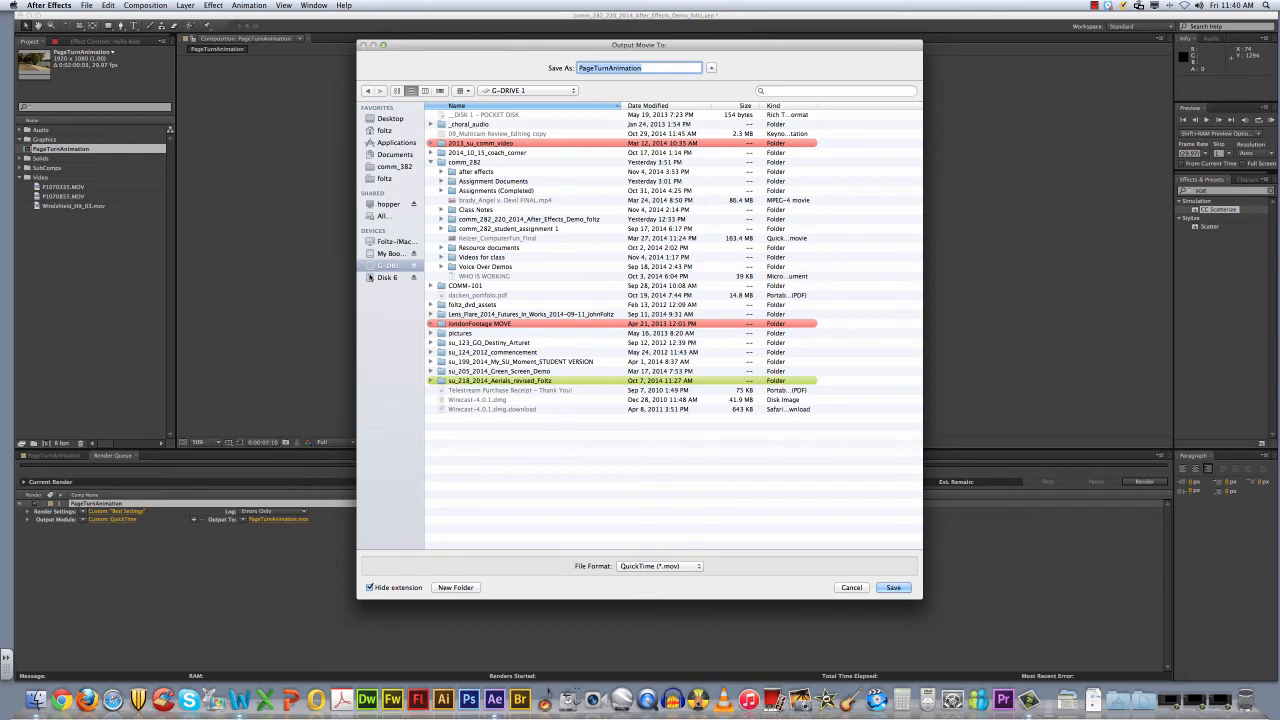
pyautogui.click(370, 277)
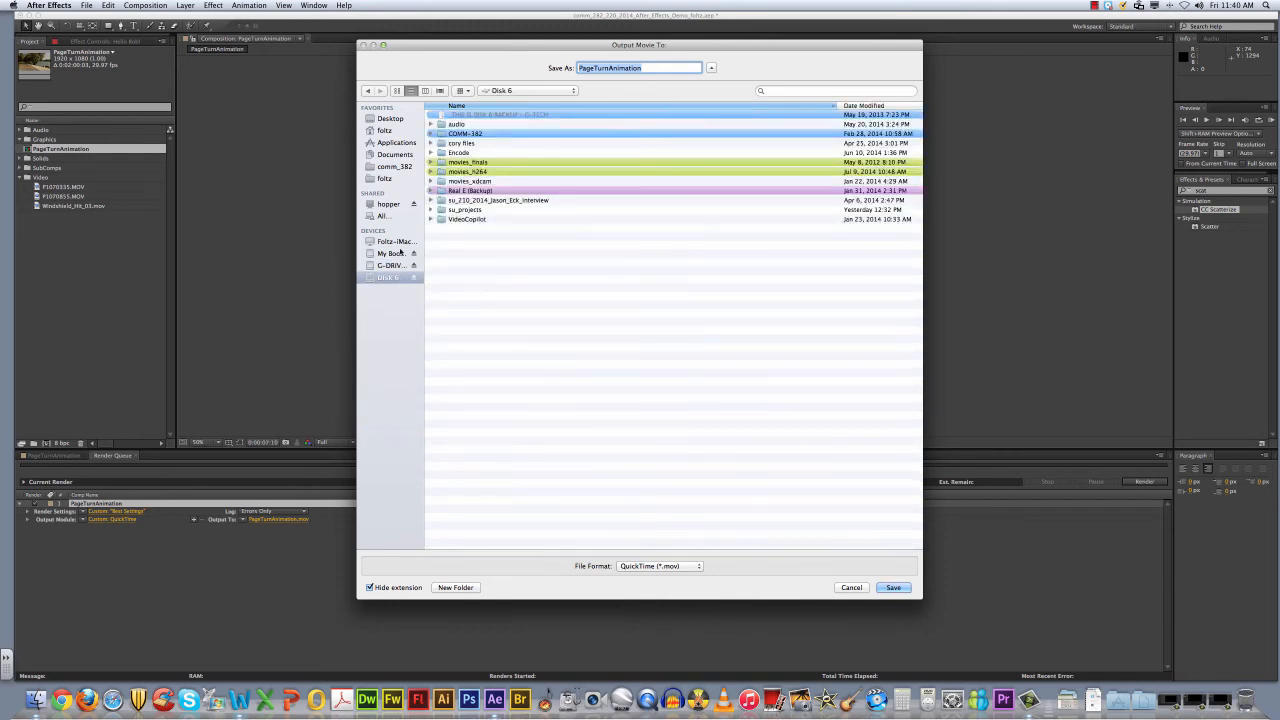
pyautogui.doubleClick(440, 210)
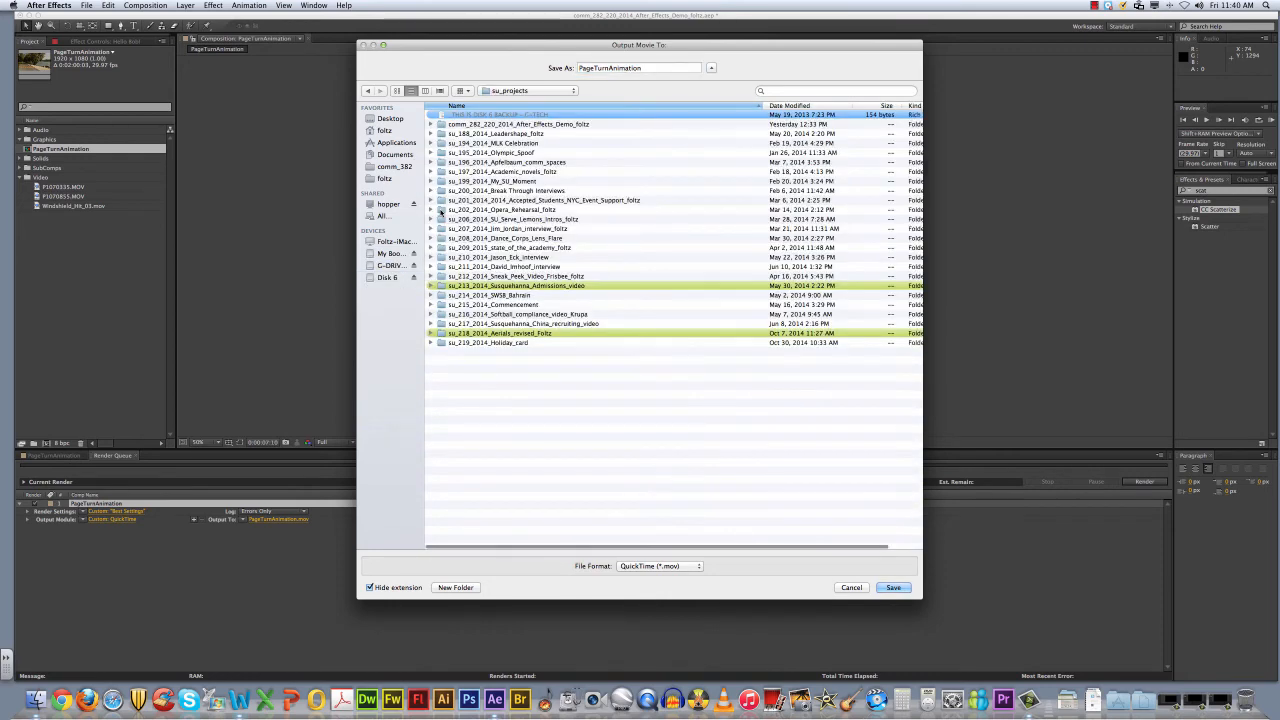
pyautogui.doubleClick(441, 124)
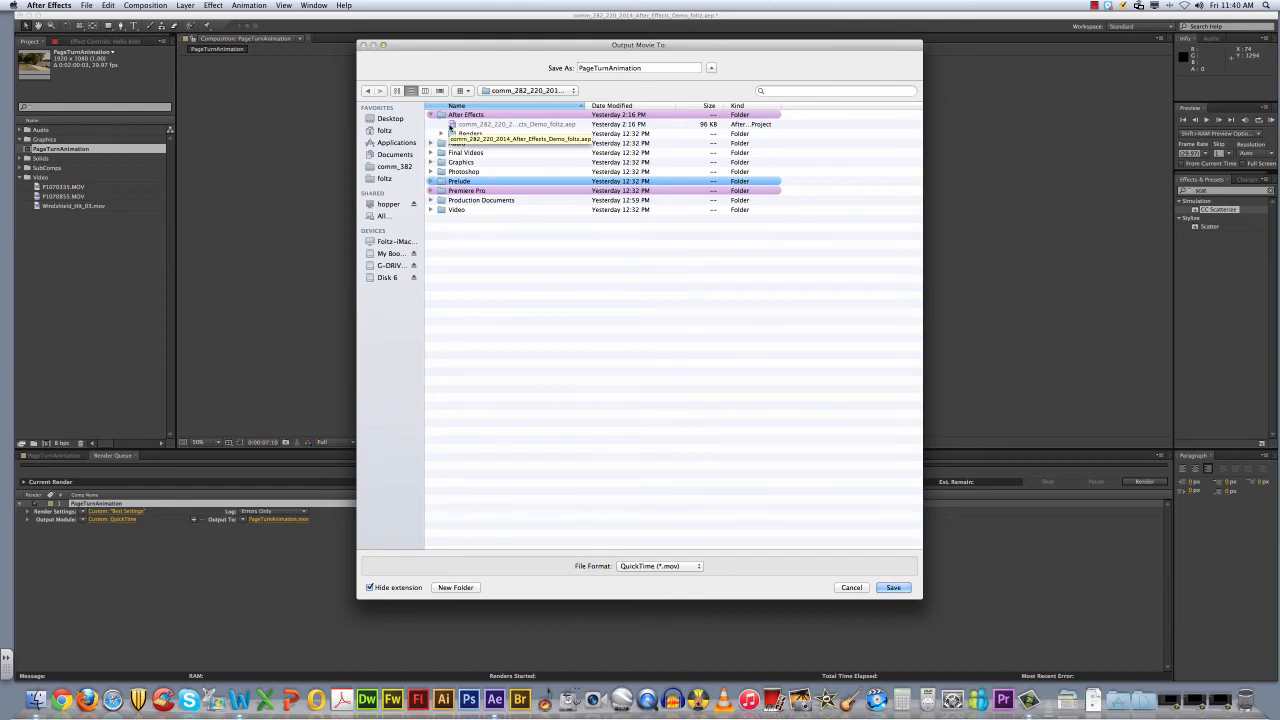
pyautogui.click(453, 134)
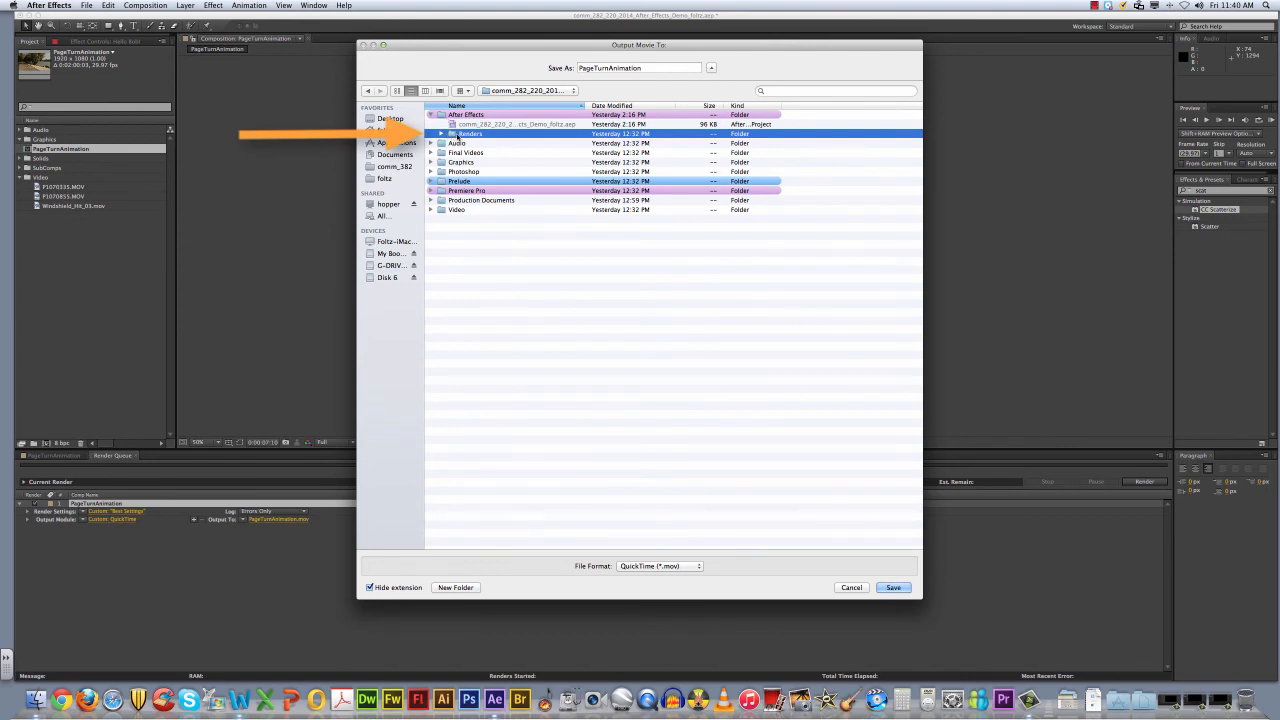
pyautogui.doubleClick(455, 136)
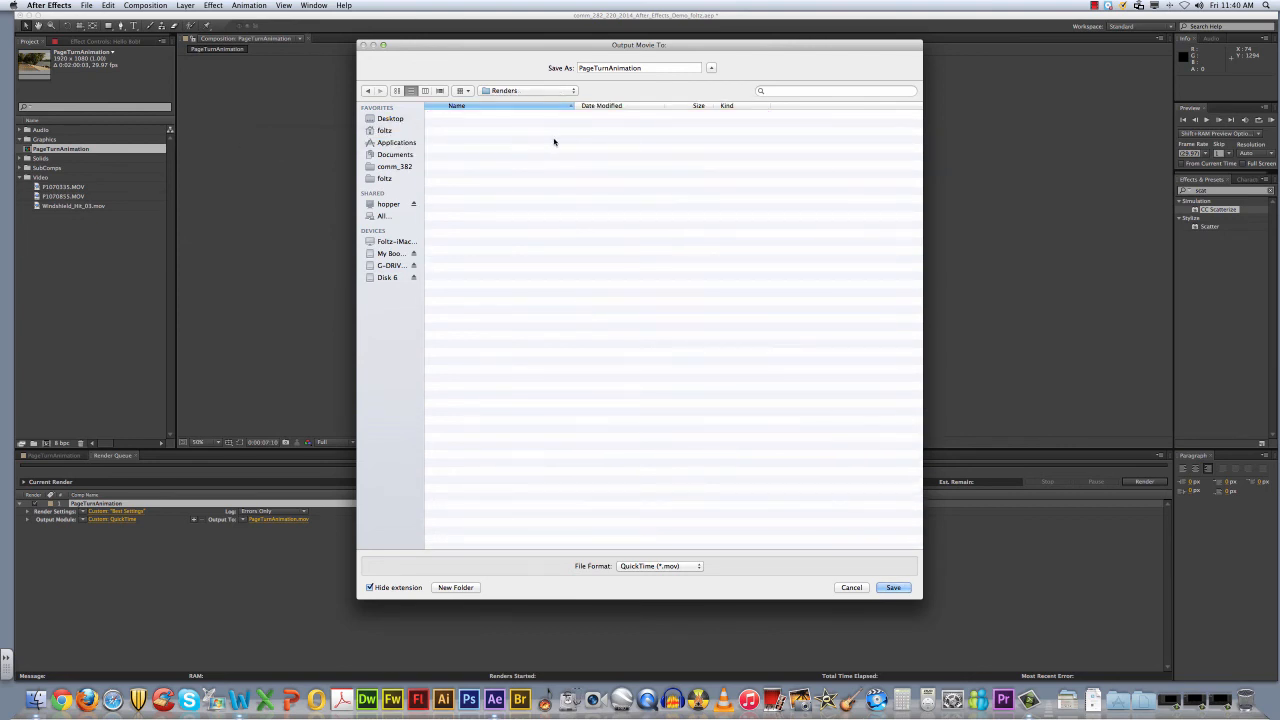
pyautogui.click(893, 588)
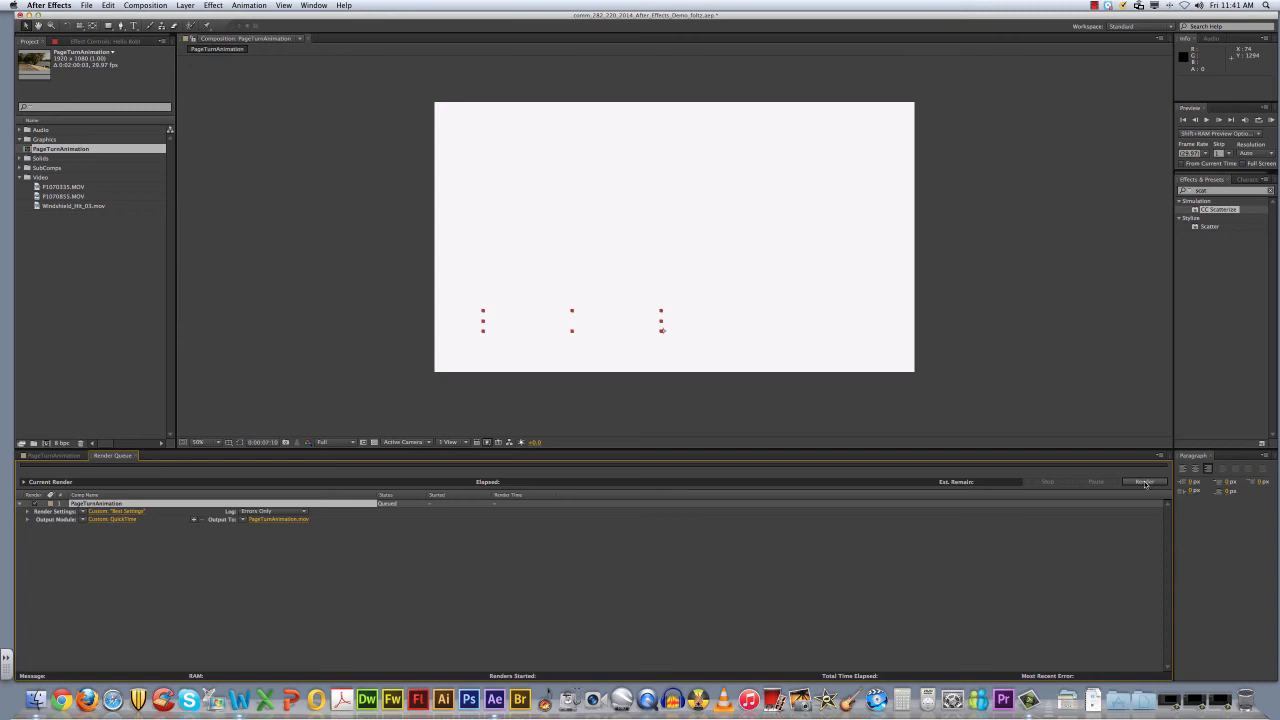
# Step: Render the queued PageTurnAnimation composition and save the project
pyautogui.click(1145, 483)
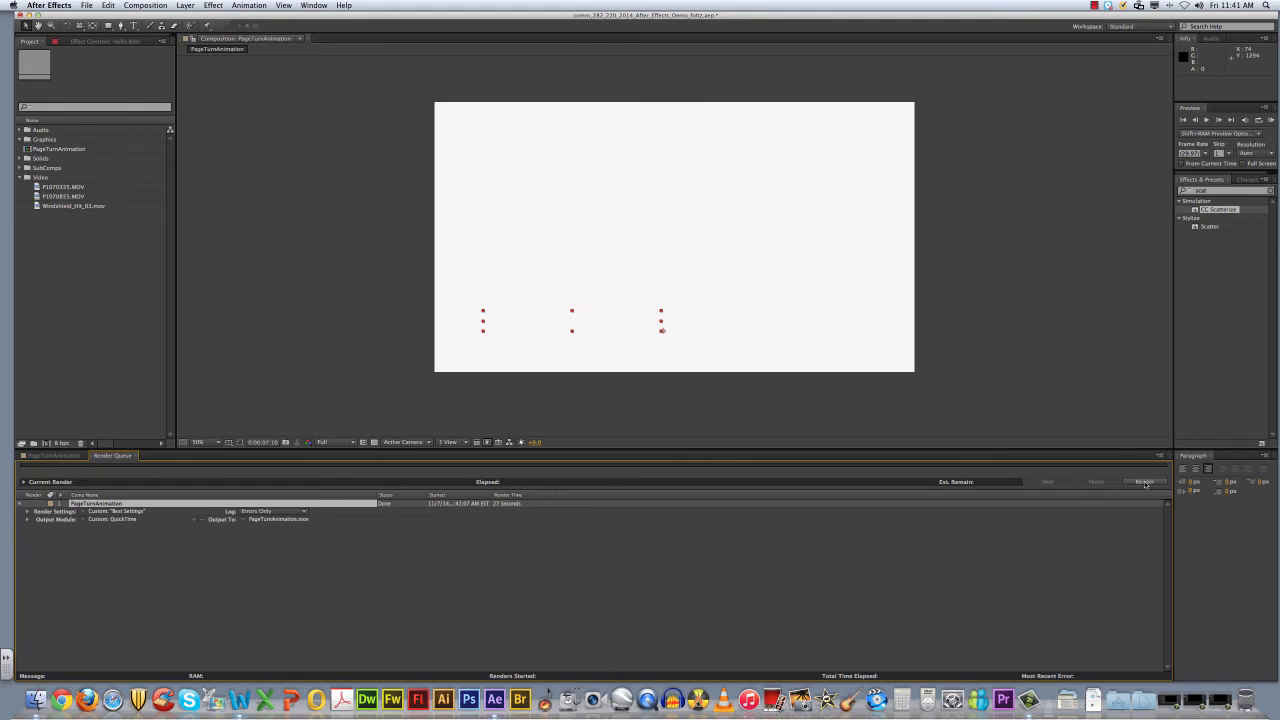
pyautogui.click(87, 6)
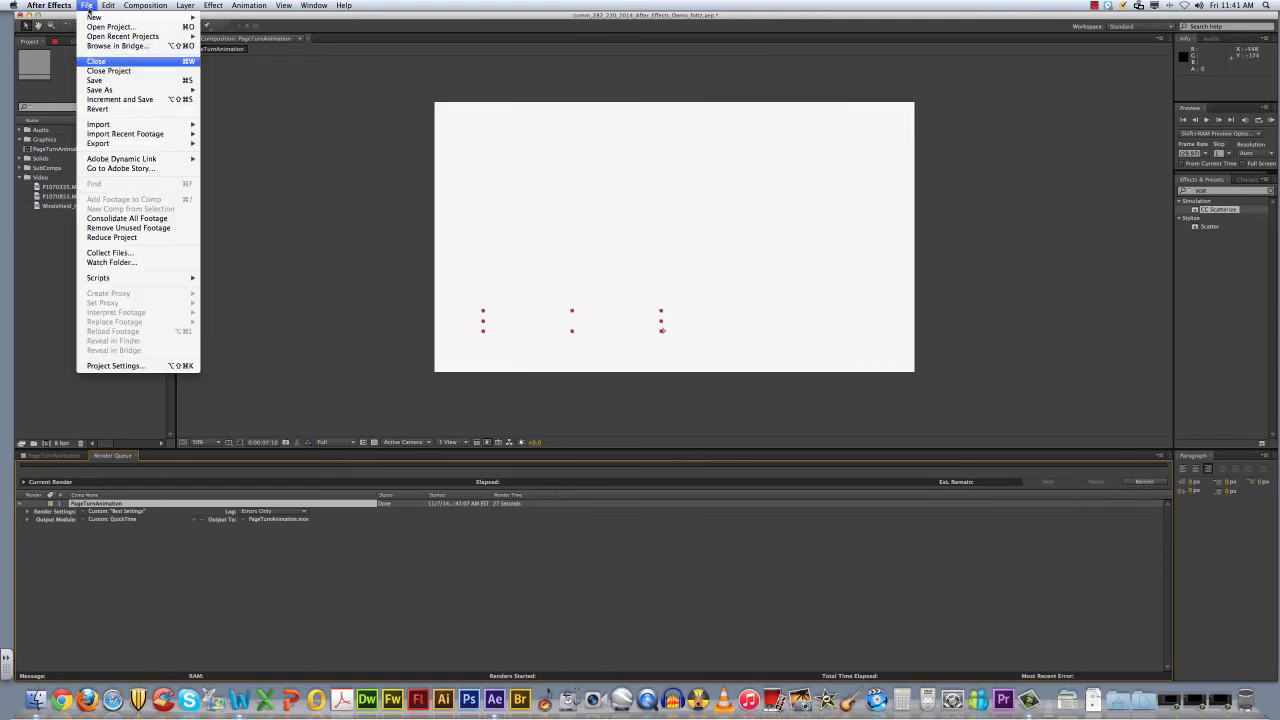
pyautogui.click(101, 80)
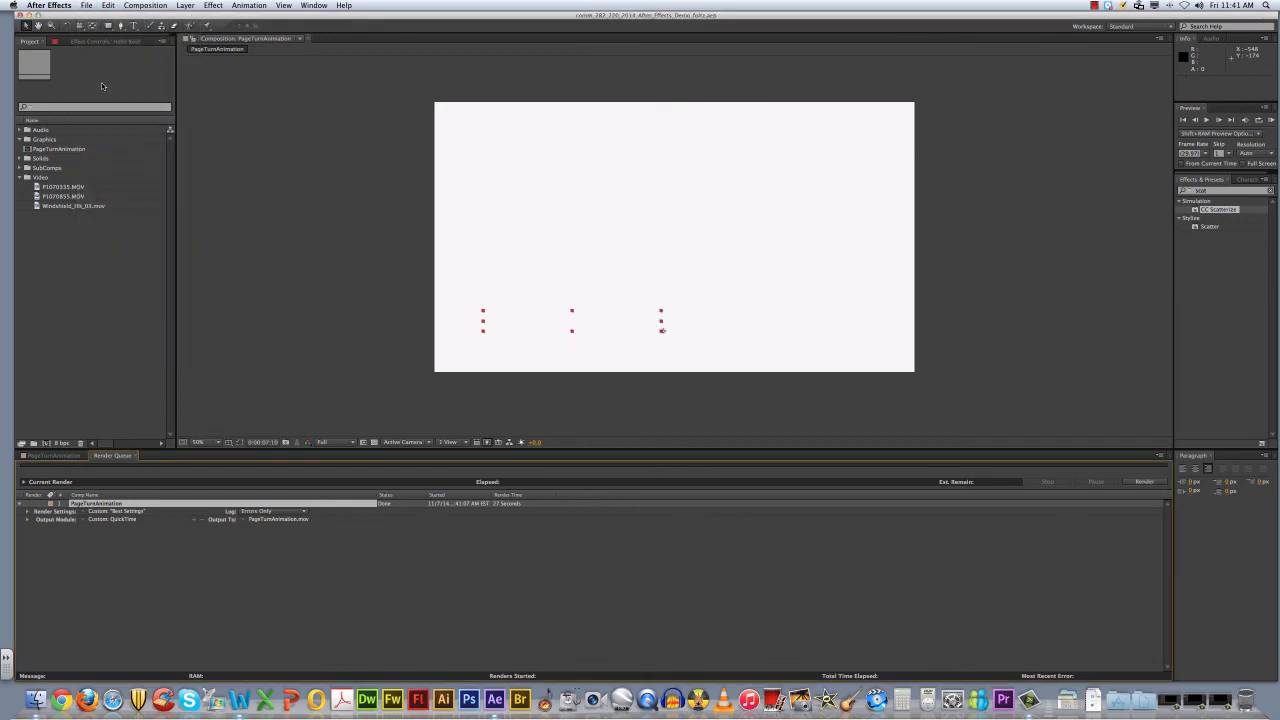
# Step: Switch to Finder and locate the rendered movie in the Renders folder of the After Effects demo project, under su_projects on Disk 6
pyautogui.press('super+h')
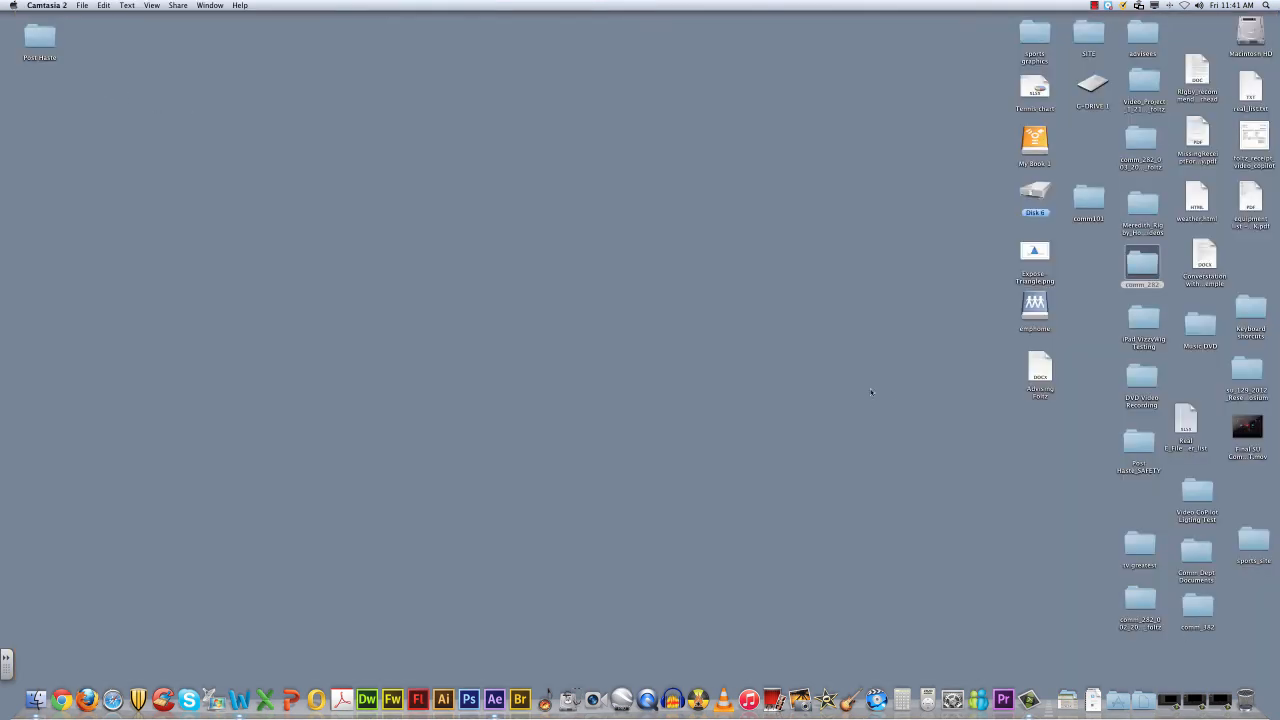
pyautogui.click(1034, 190)
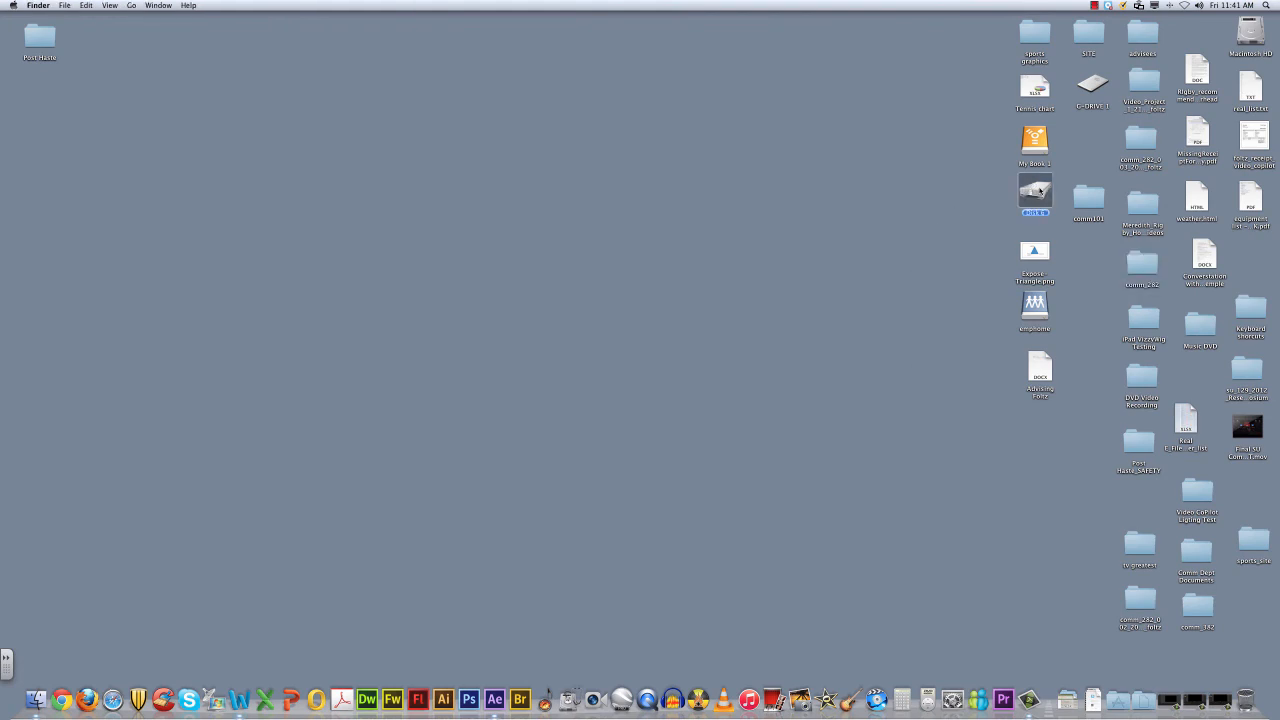
pyautogui.doubleClick(1038, 190)
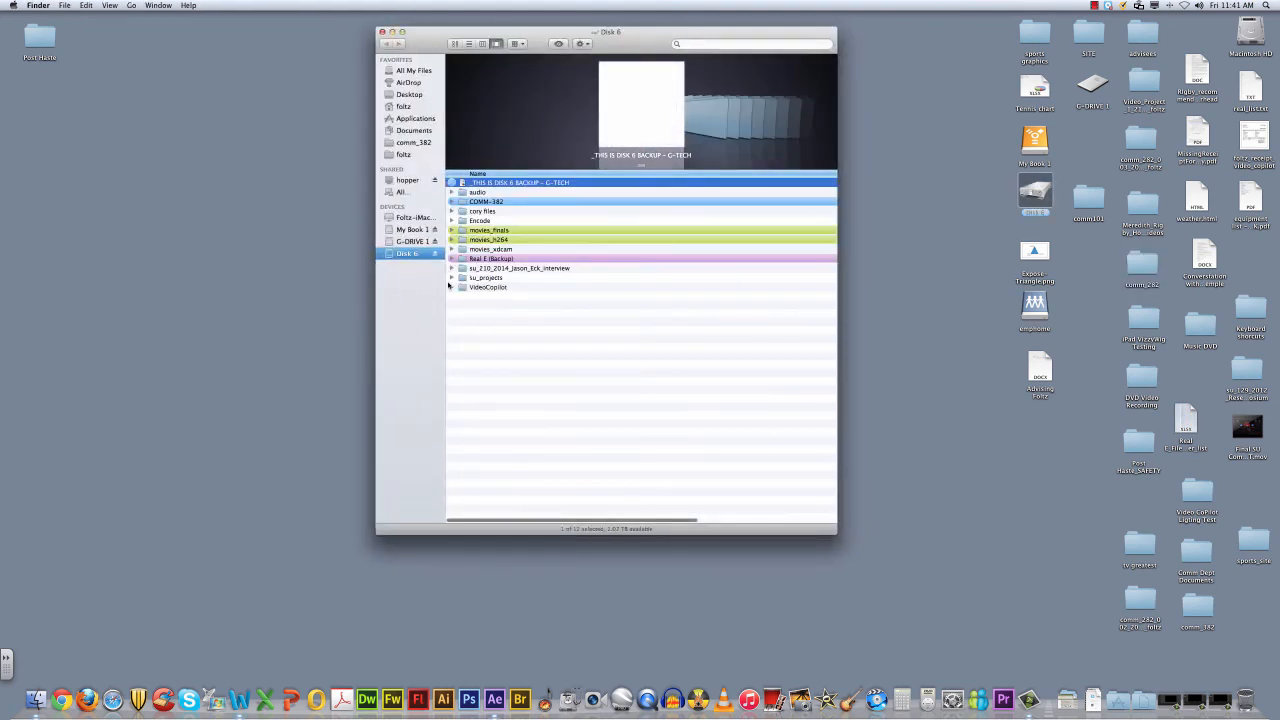
pyautogui.doubleClick(485, 277)
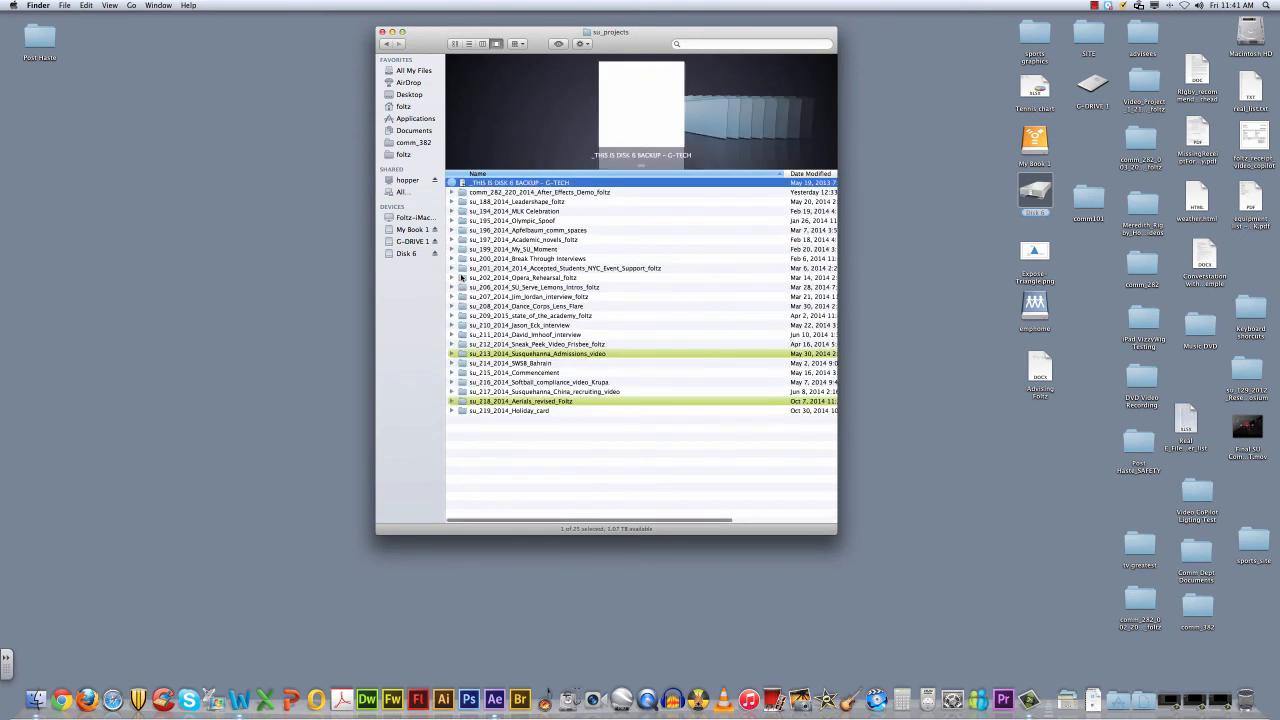
pyautogui.doubleClick(461, 191)
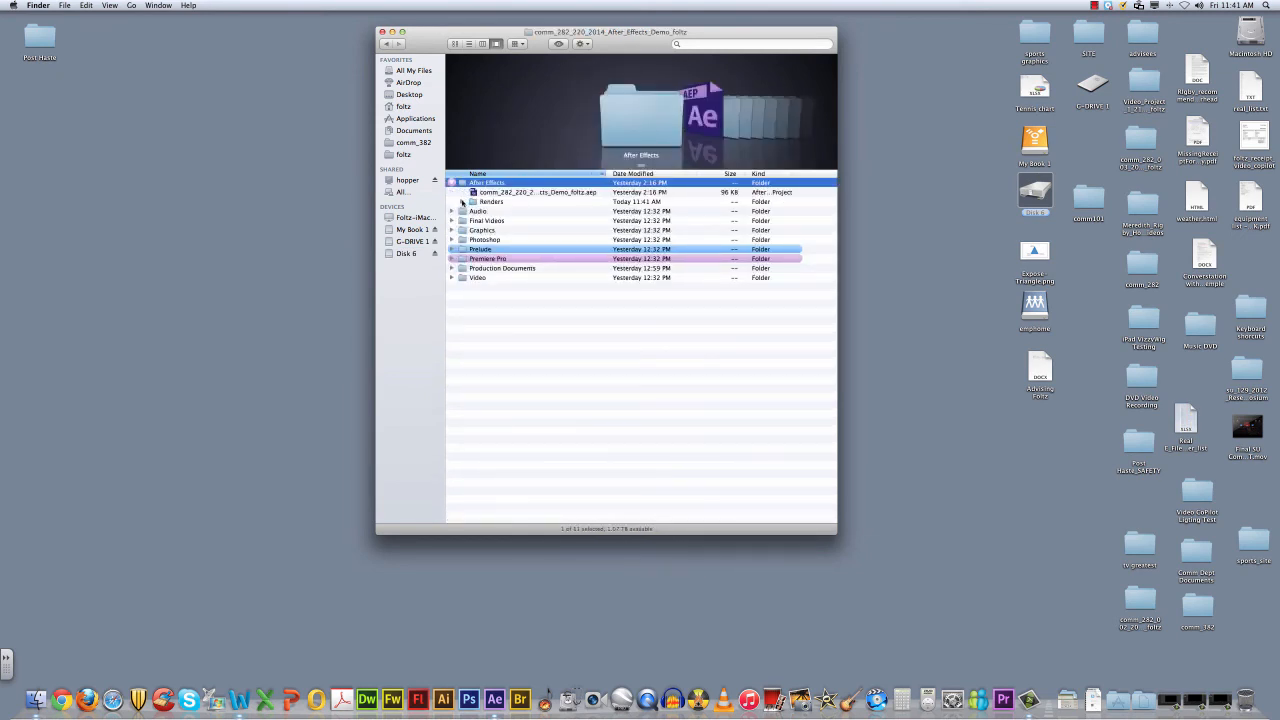
pyautogui.click(461, 202)
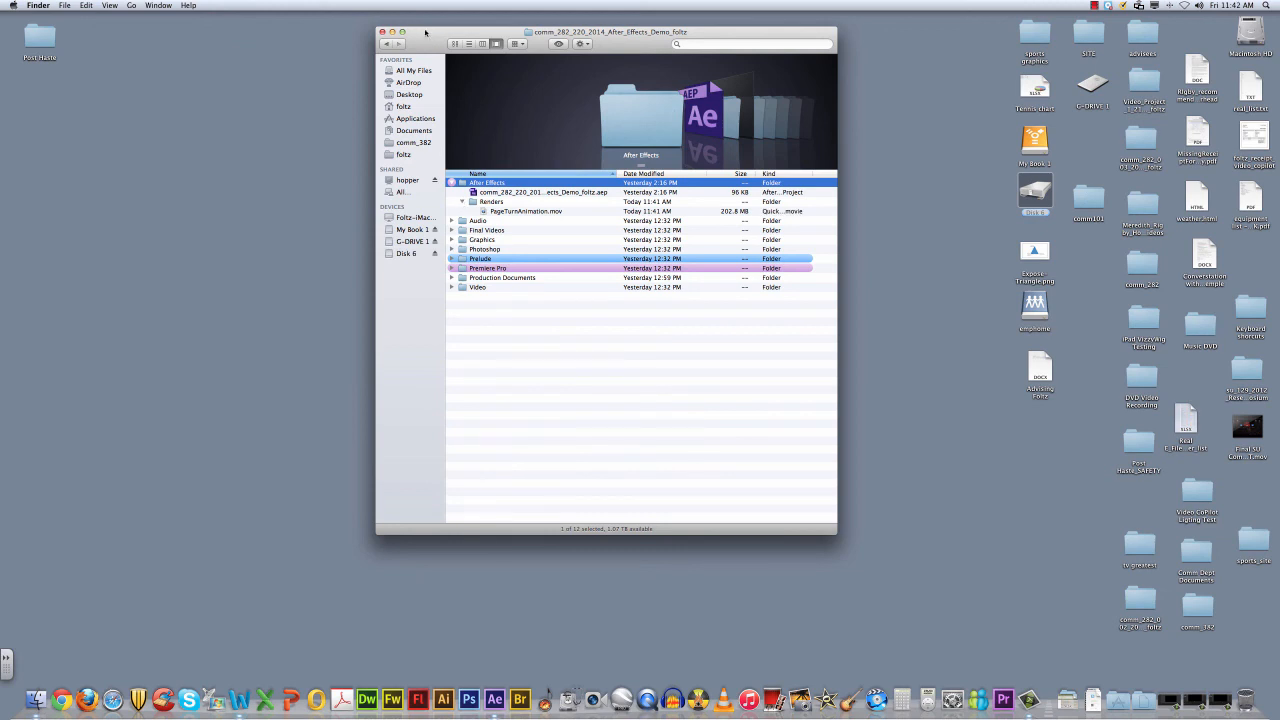
pyautogui.moveTo(425, 32); pyautogui.dragTo(403, 27)
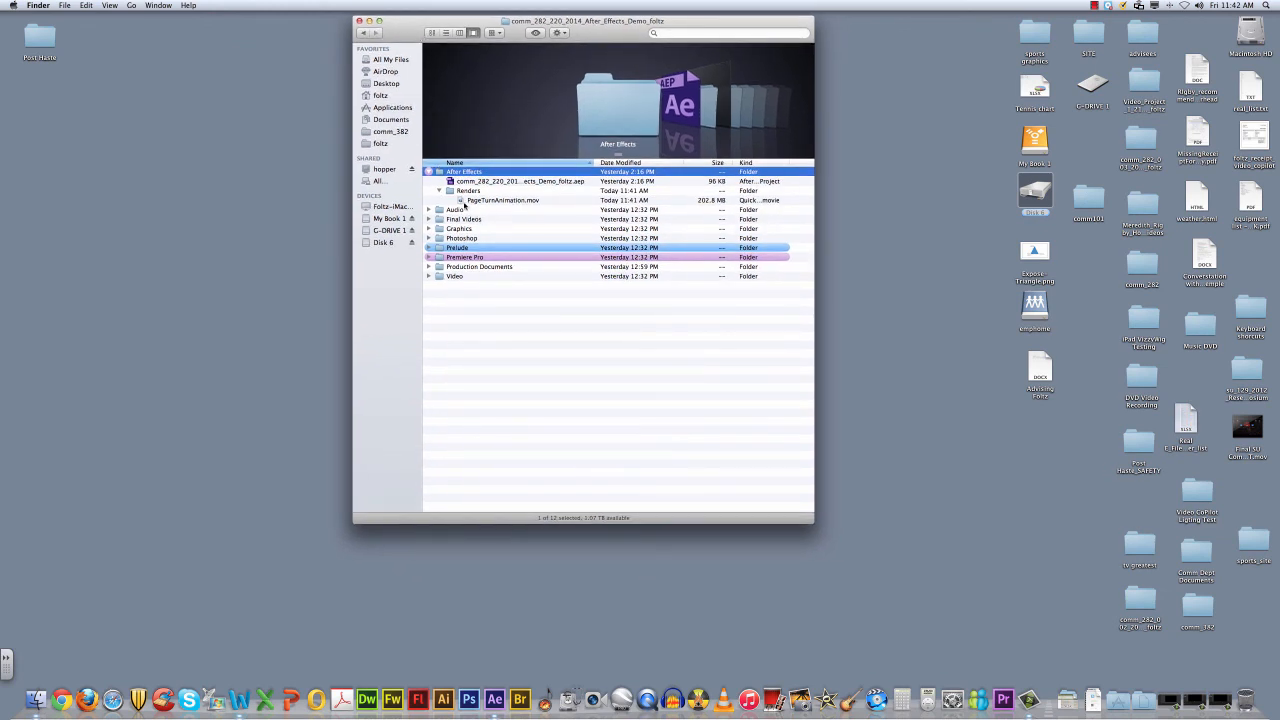
# Step: Open PageTurnAnimation.mov in QuickTime Player, play it through, replay it from near the start, and pause it partway
pyautogui.click(461, 200)
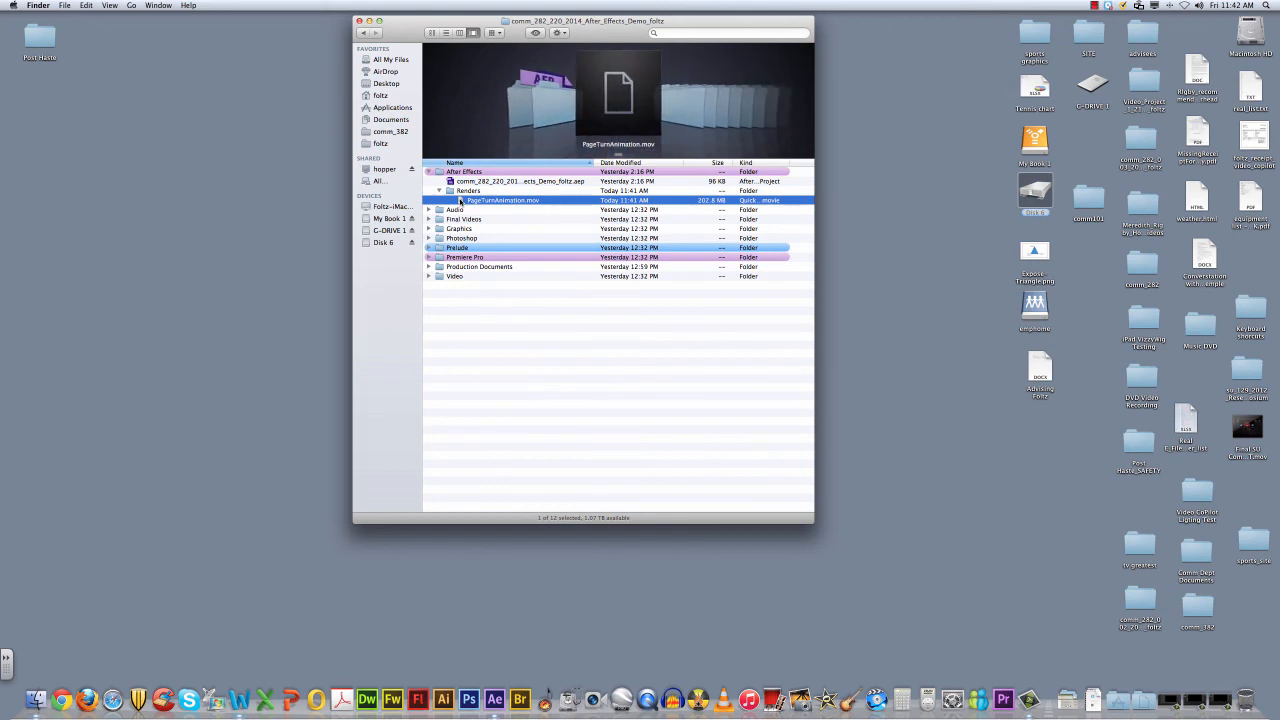
pyautogui.doubleClick(461, 200)
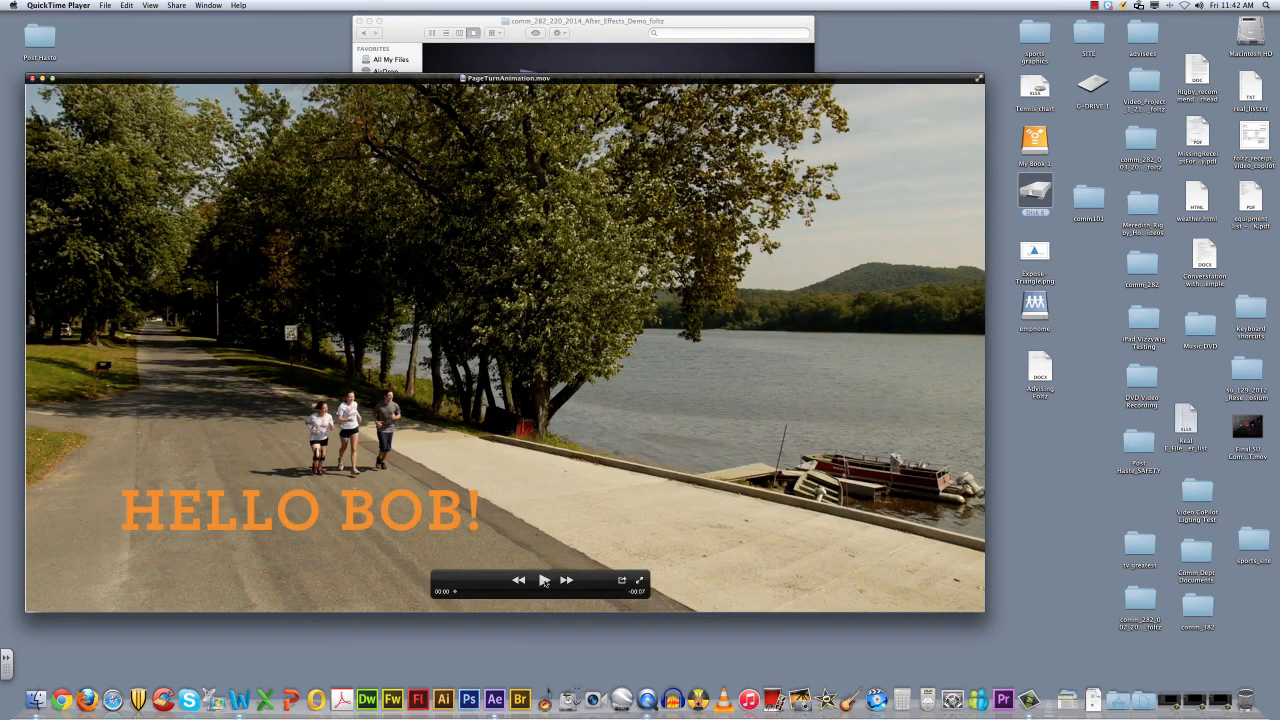
pyautogui.click(543, 580)
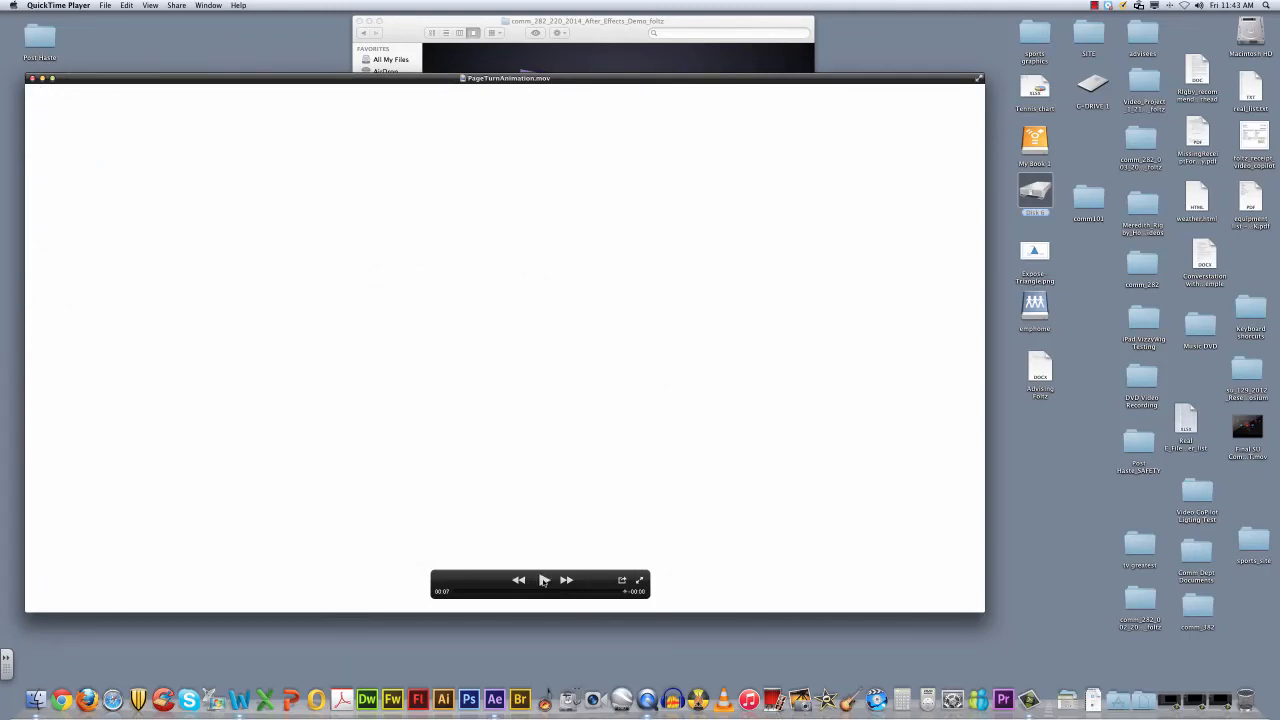
pyautogui.click(604, 592)
pyautogui.moveTo(608, 594); pyautogui.dragTo(463, 597)
pyautogui.press('space')
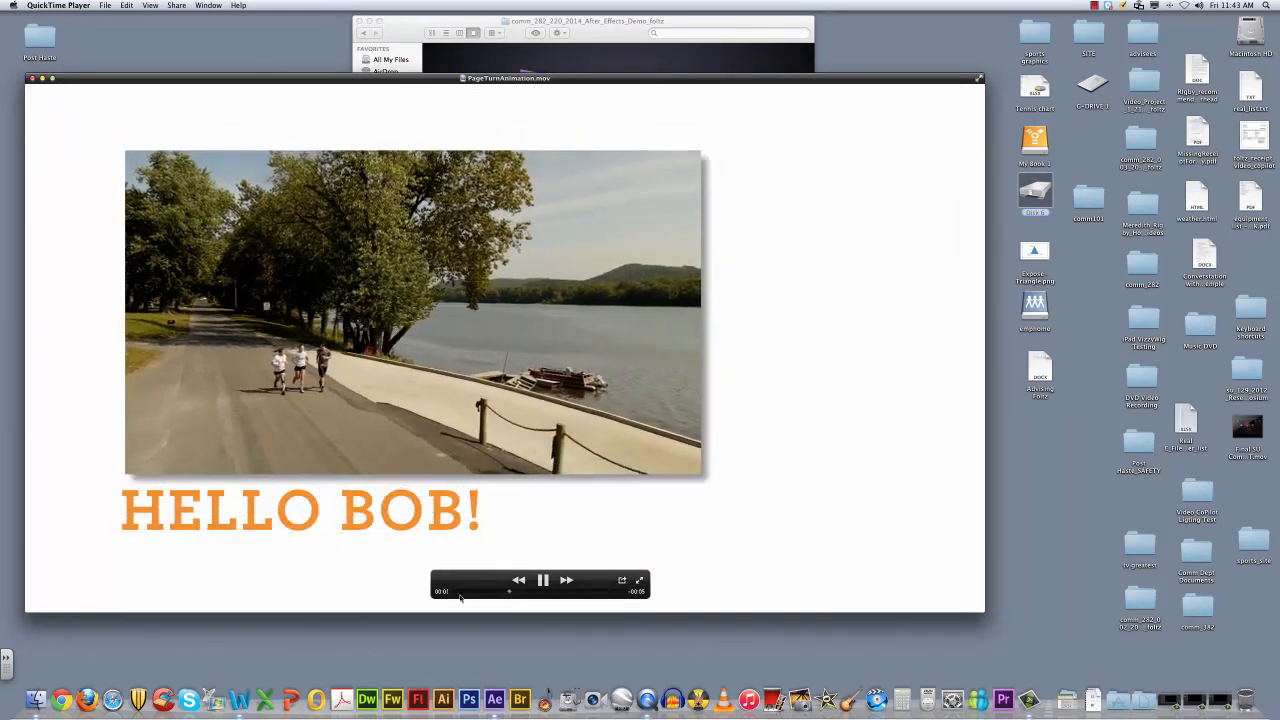
pyautogui.click(542, 582)
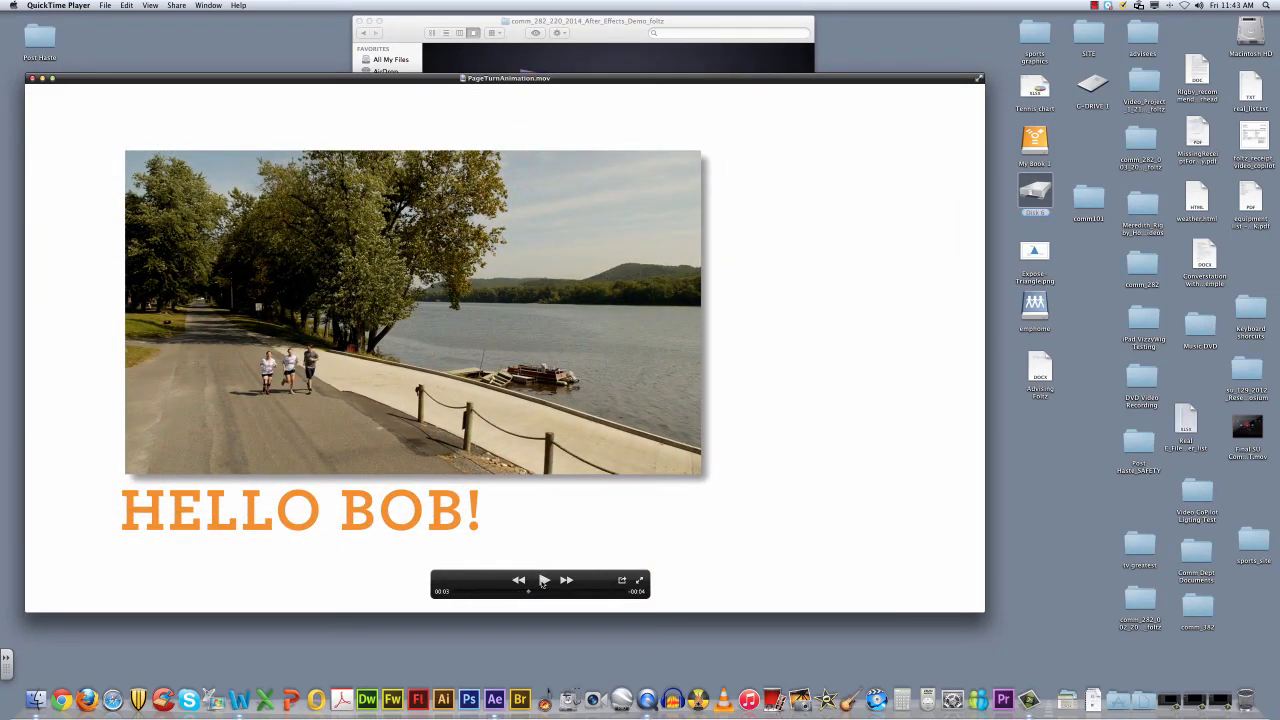